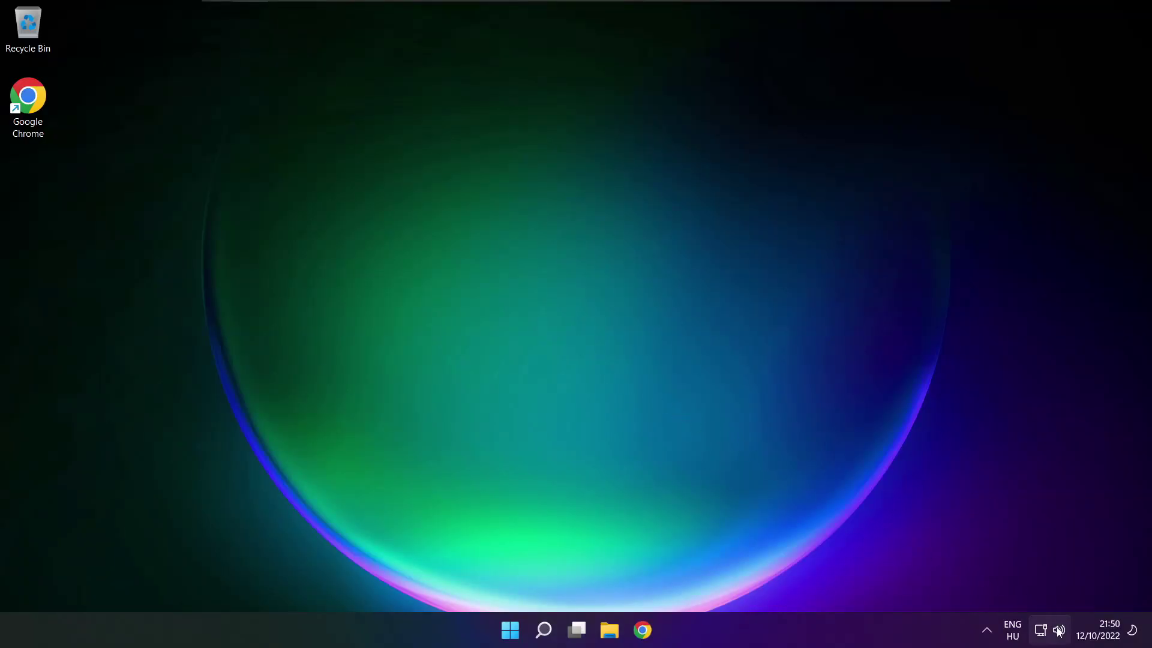
Switch the sound output from CABLE Input to Speakers (High Definition Audio Device) in Quick Settings
click(1061, 638)
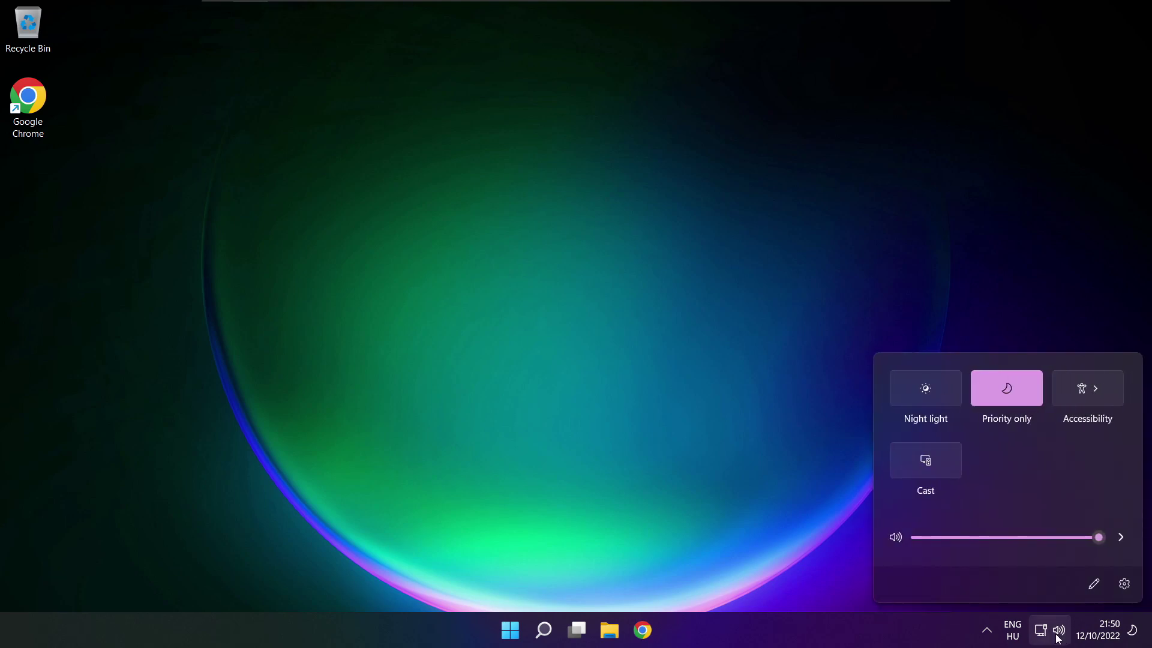
click(1121, 540)
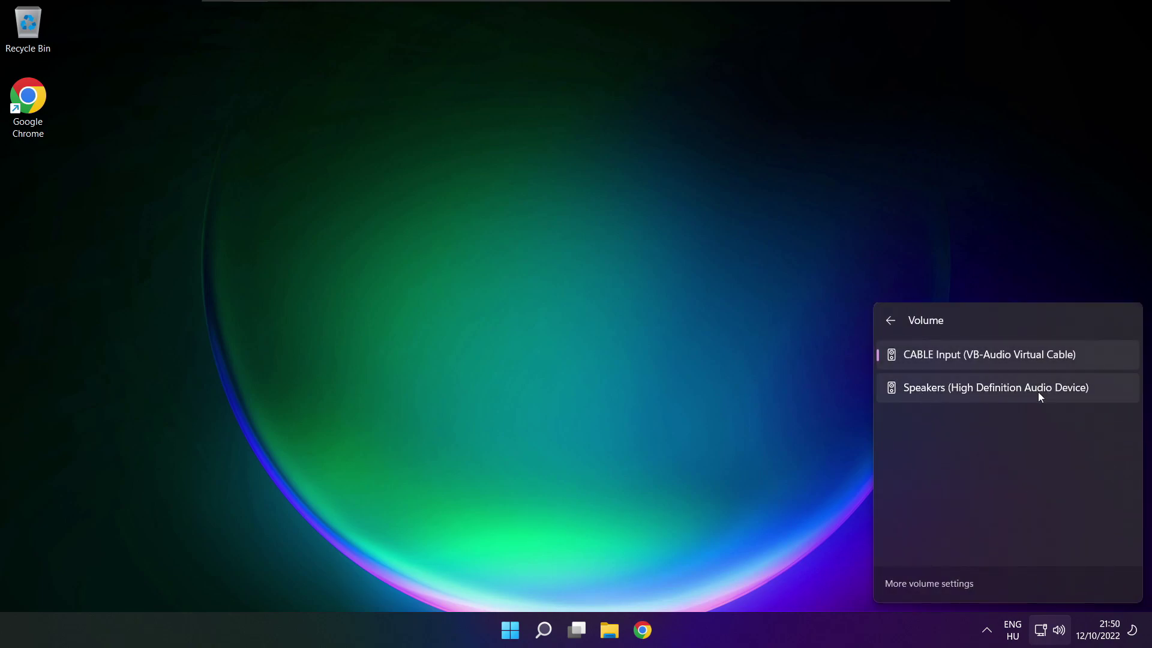
click(1100, 396)
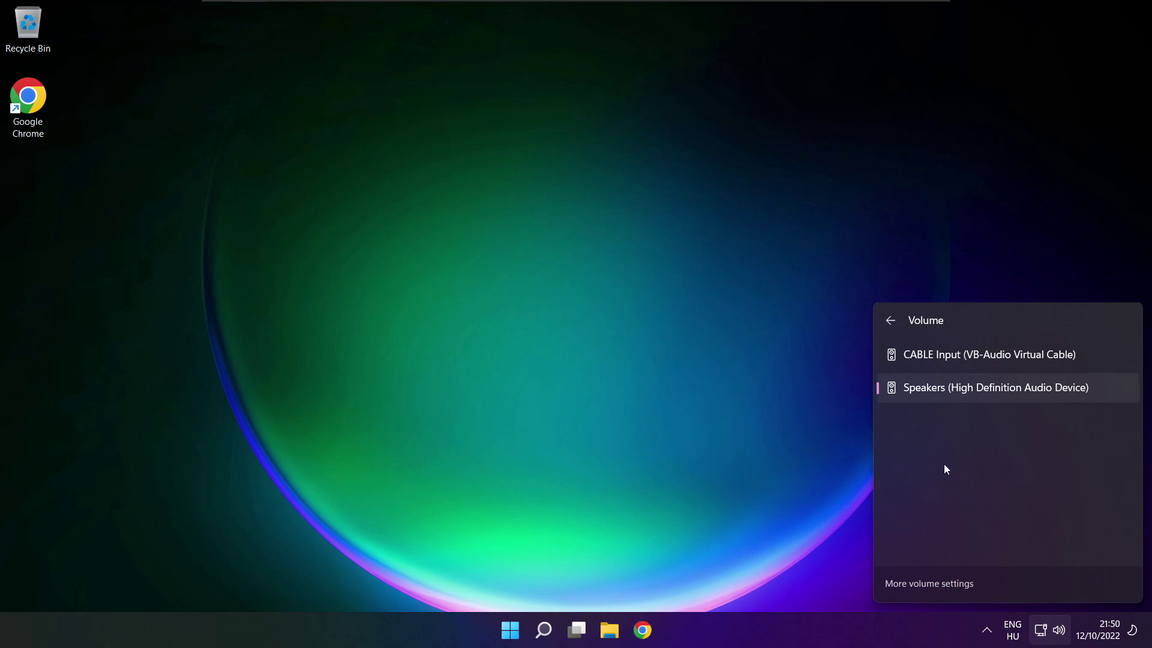
Dismiss the output-device list and bring up the Start menu's power options
click(610, 354)
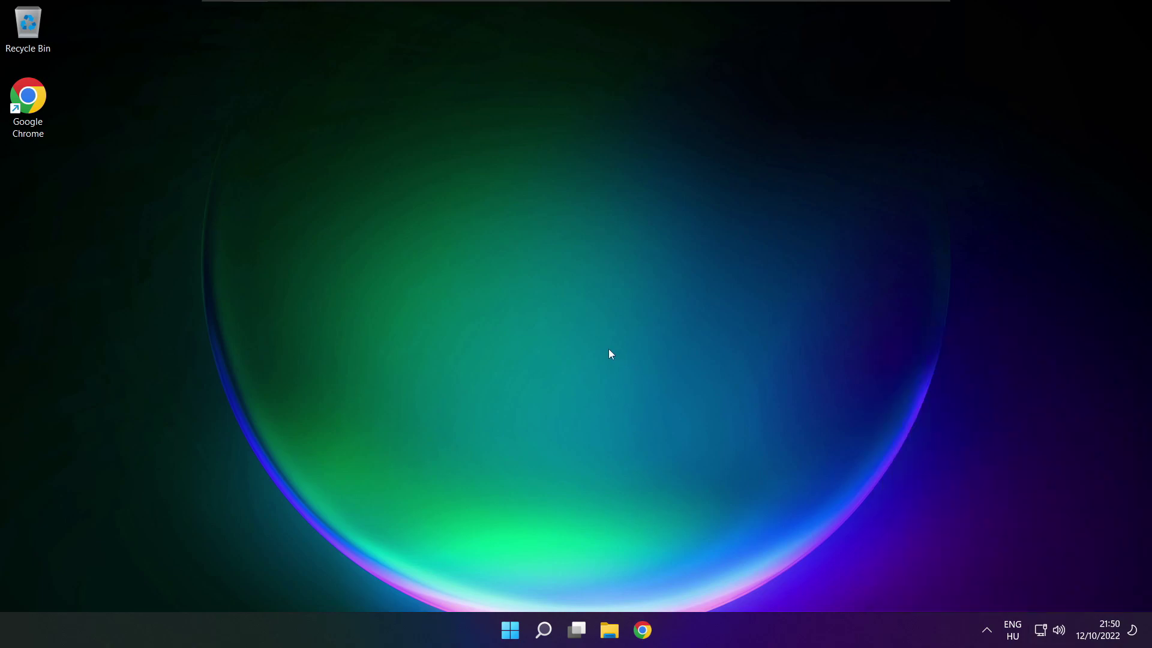
click(510, 630)
click(762, 578)
Open the System > Sound settings page, test the Speakers volume, leave it at 100, and scroll down to Advanced
click(1060, 631)
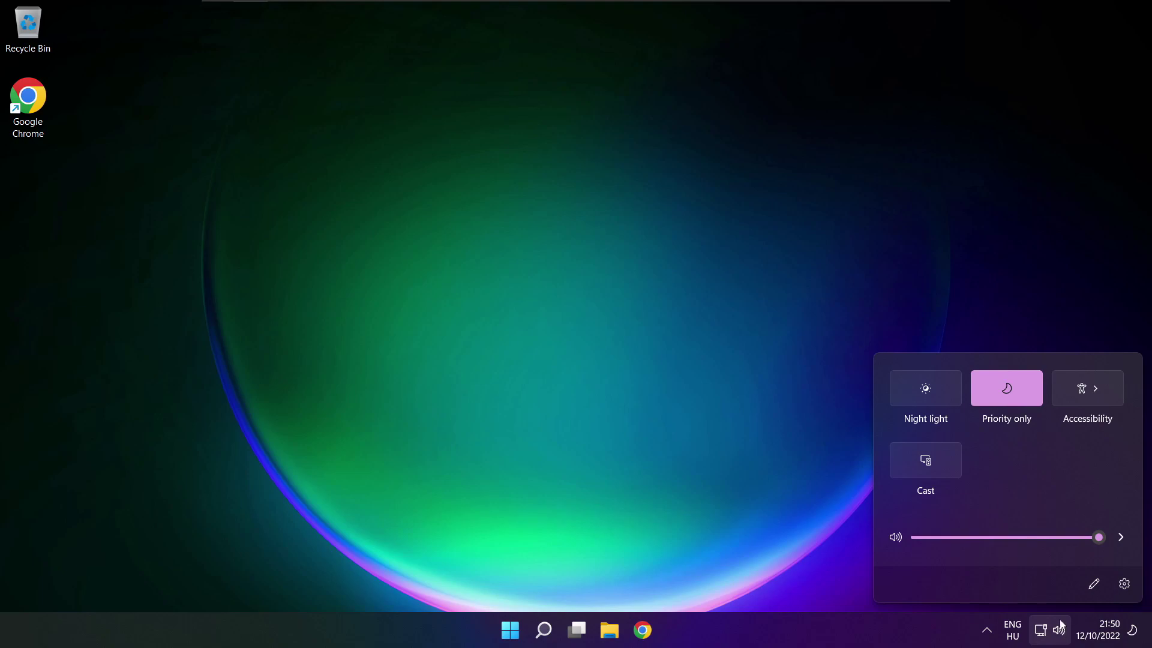
click(1121, 539)
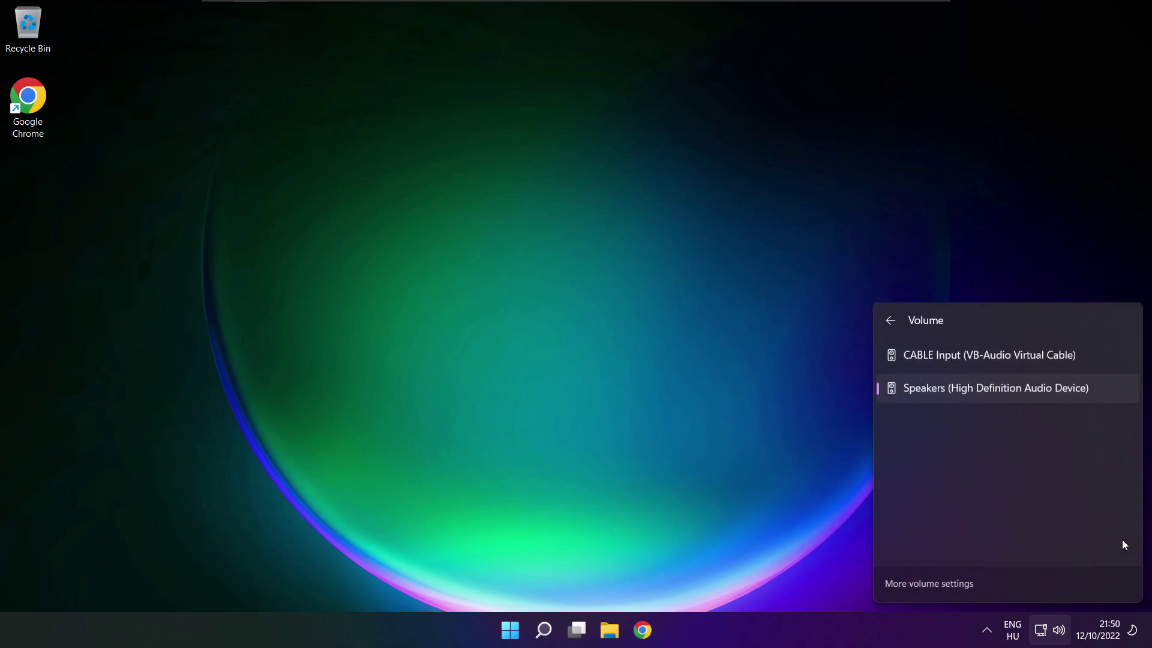
click(933, 585)
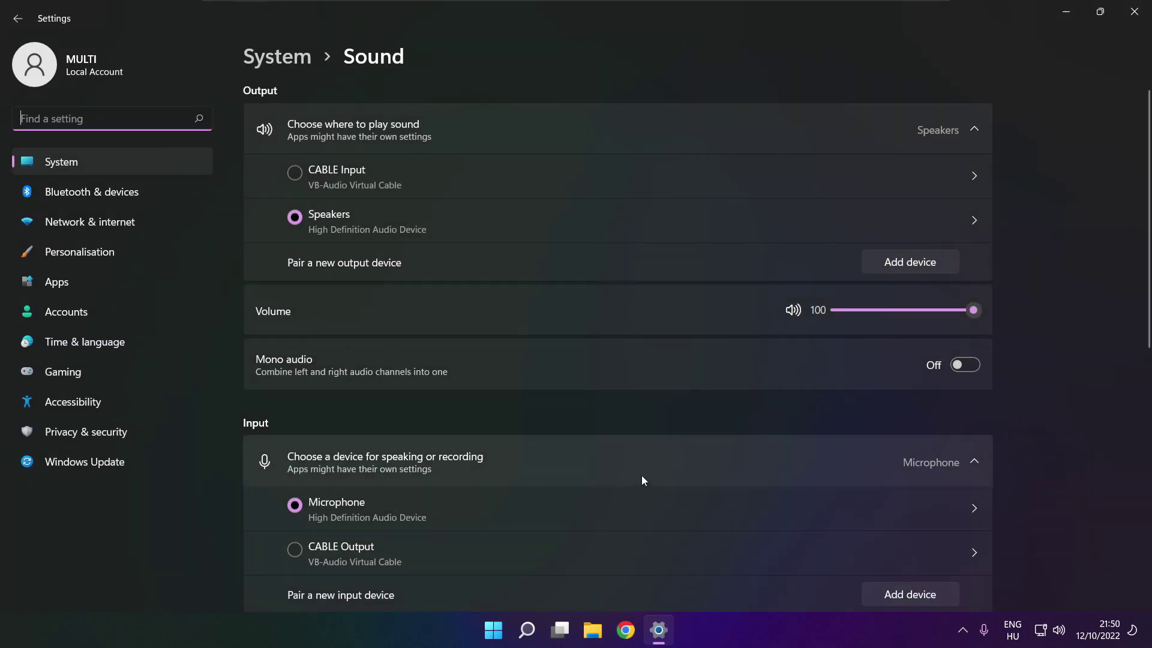
click(308, 218)
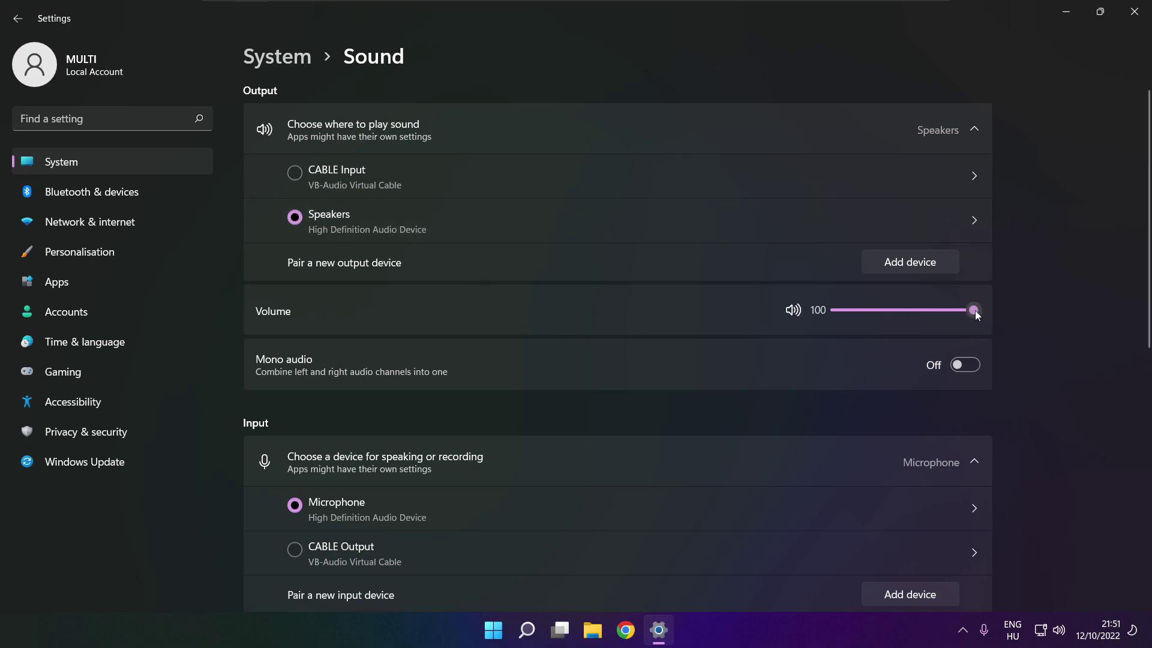
mouse_move(973, 310)
mouse_down()
mouse_move(888, 310)
mouse_move(987, 313)
mouse_up()
drag(1150, 304, 1143, 503)
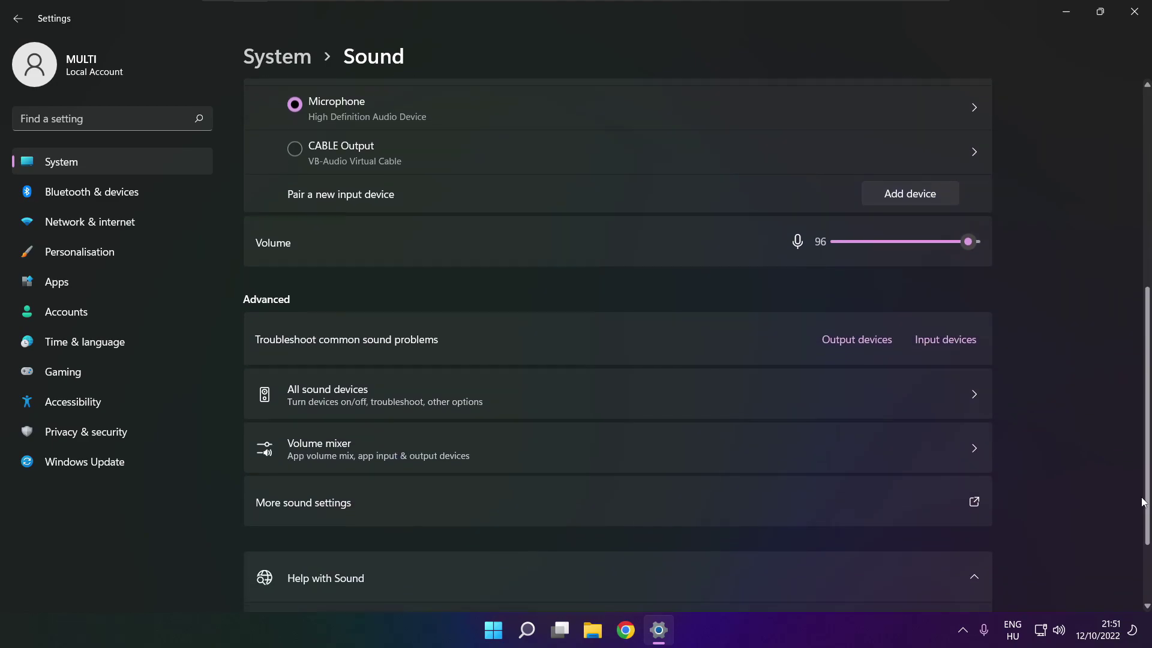
Disable CABLE Input in the classic Sound panel and bring up the Speakers device's options
click(474, 507)
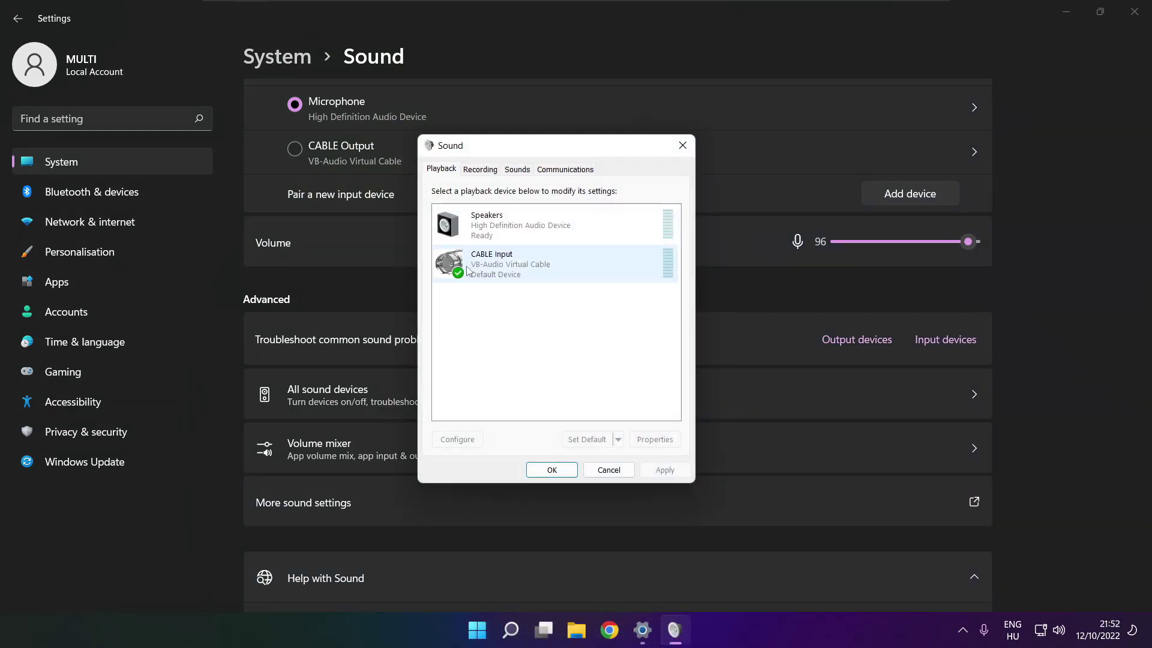
click(529, 274)
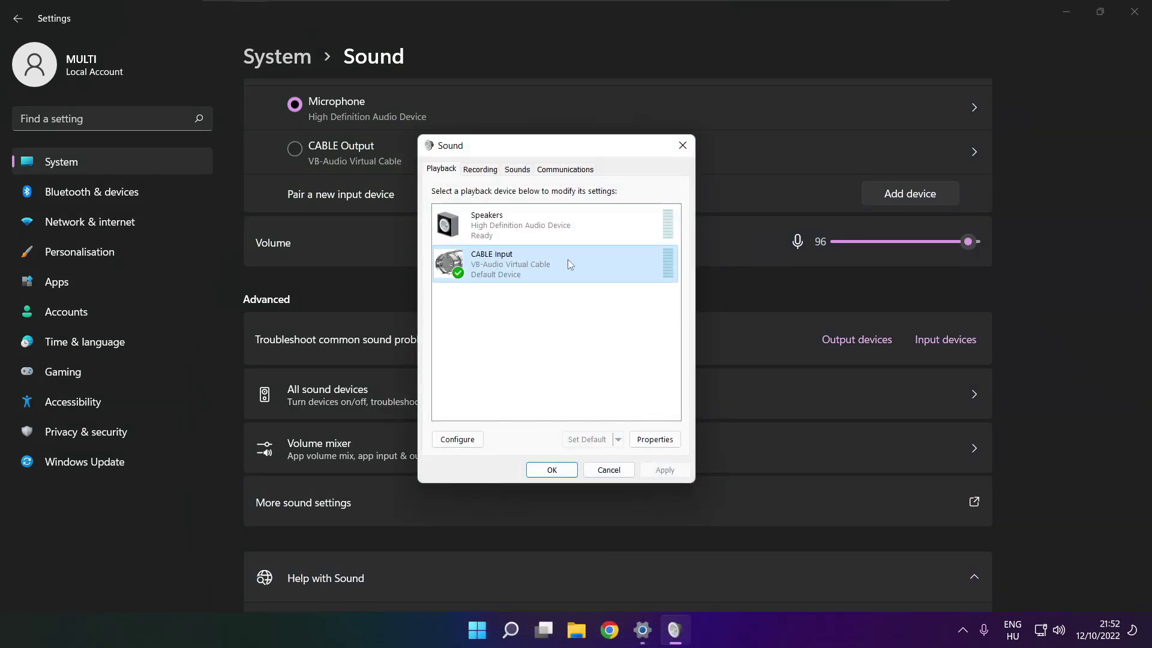
right_click(610, 267)
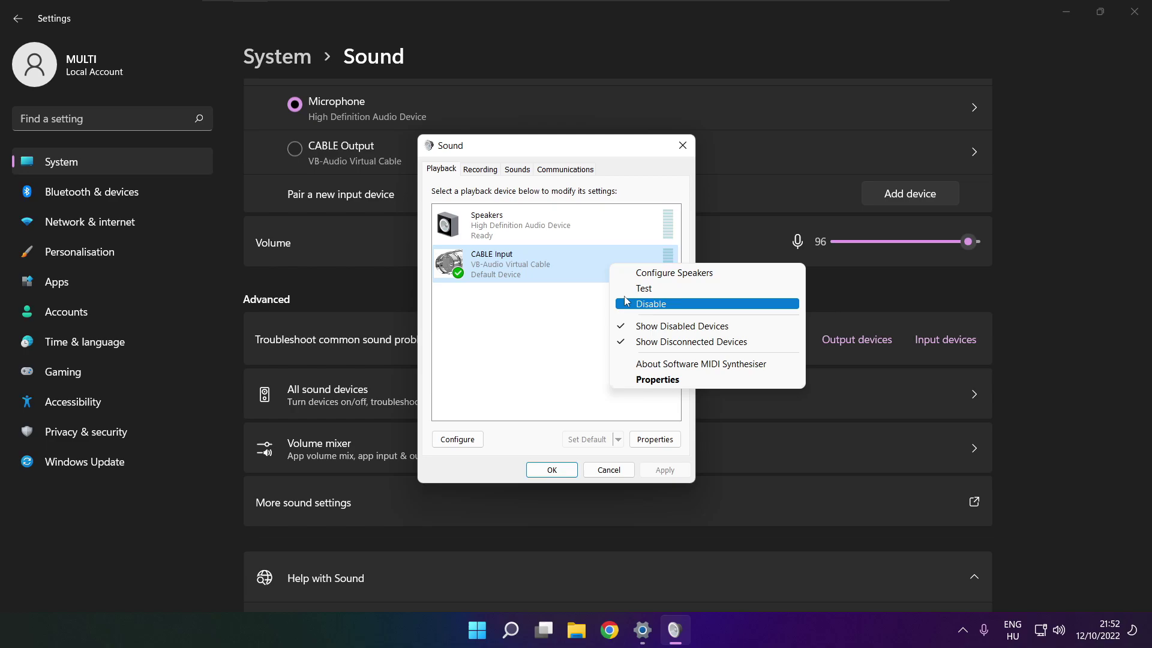
click(651, 304)
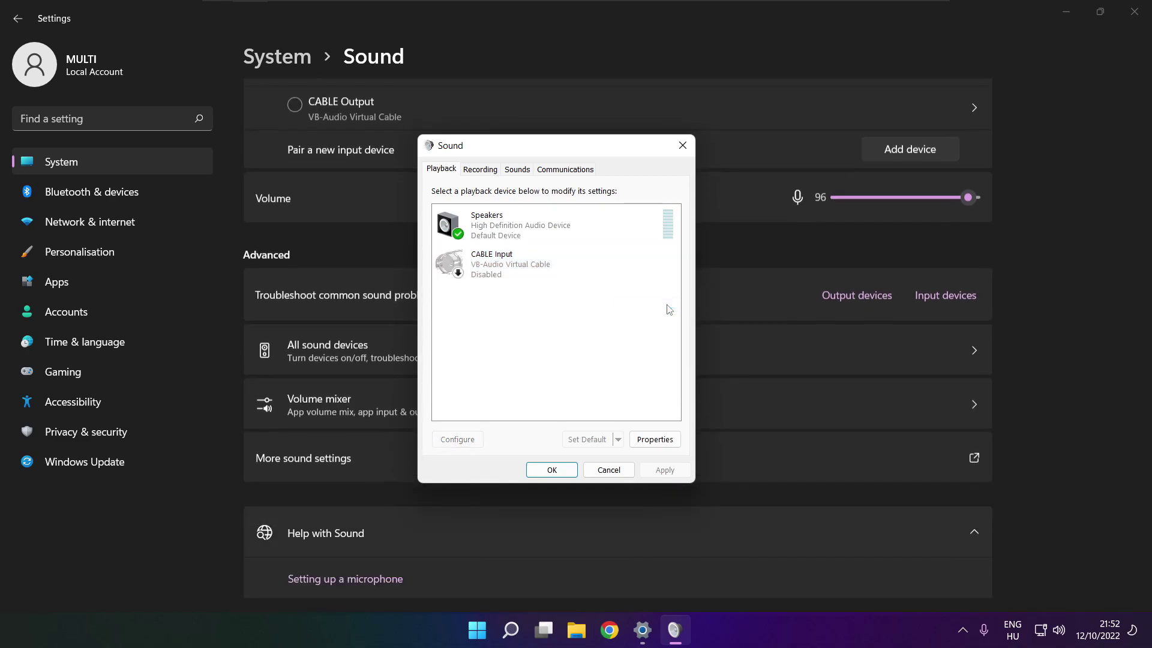
click(567, 222)
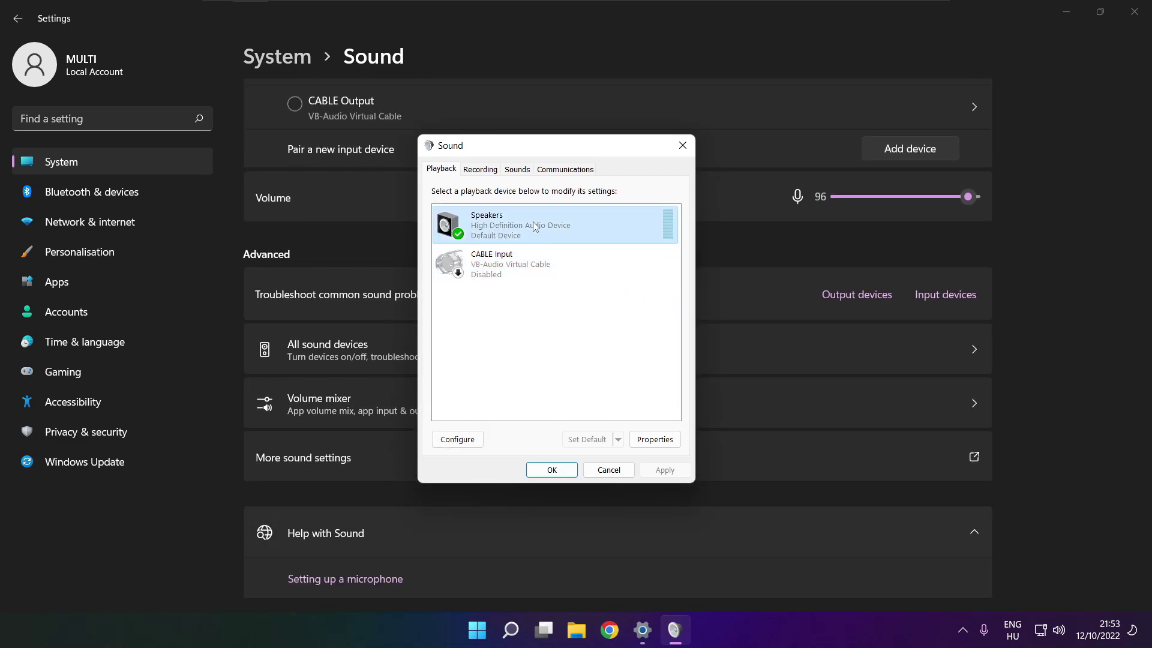
right_click(558, 230)
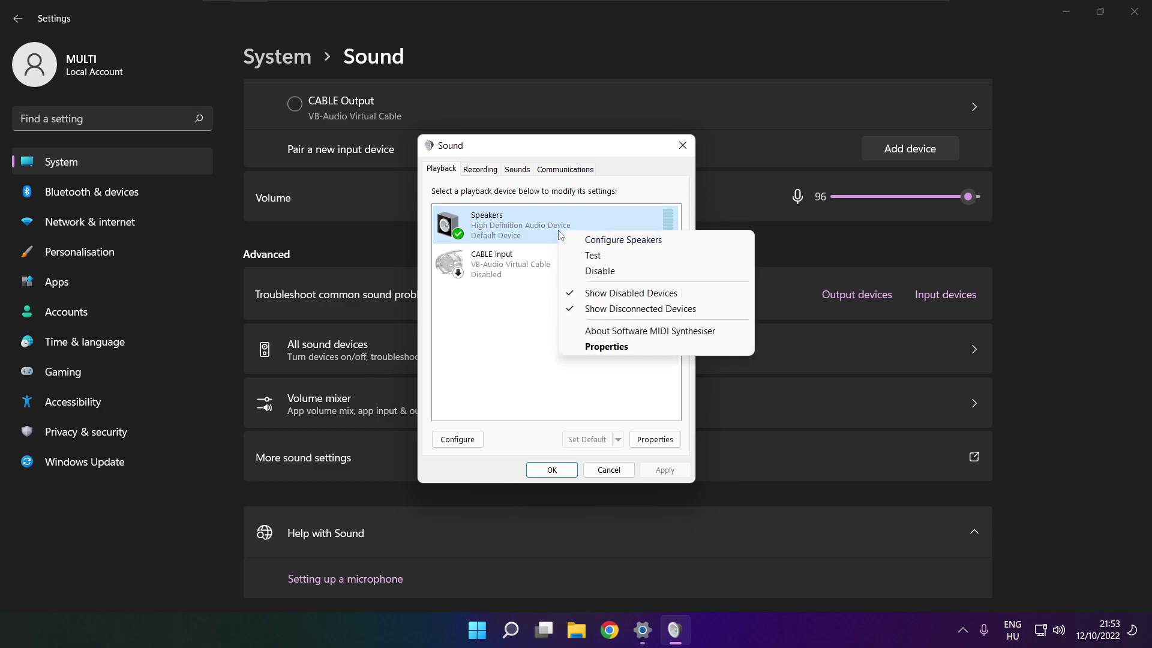
Set the Speakers to 7.1 Surround, keeping all optional and full-range speakers
click(635, 241)
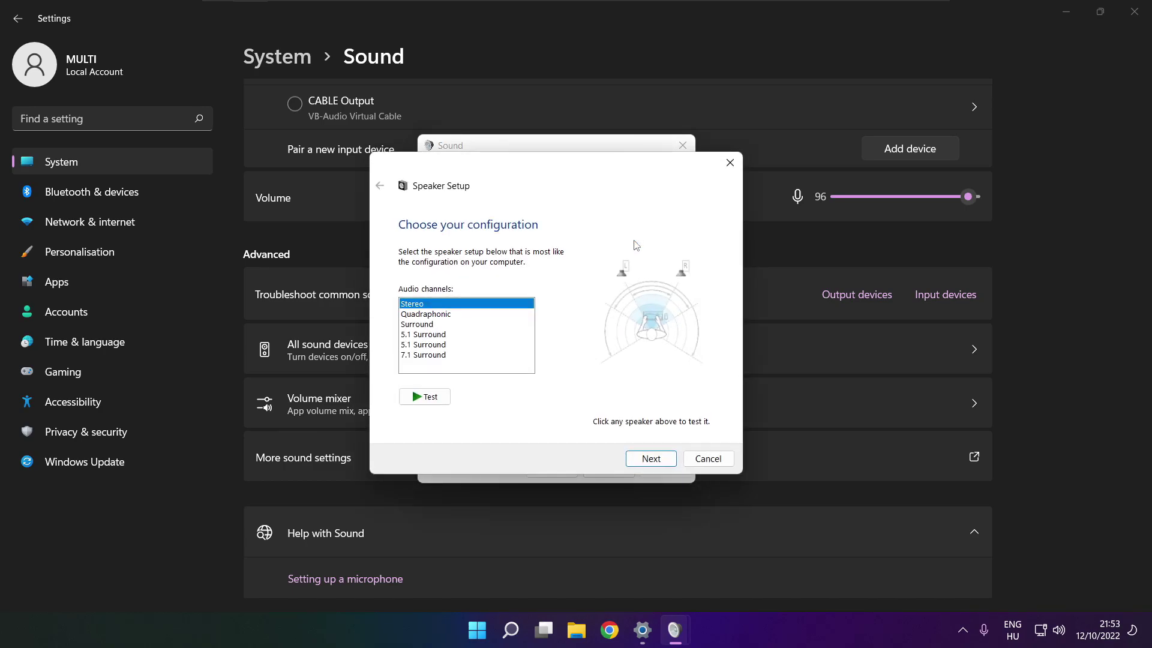
click(429, 355)
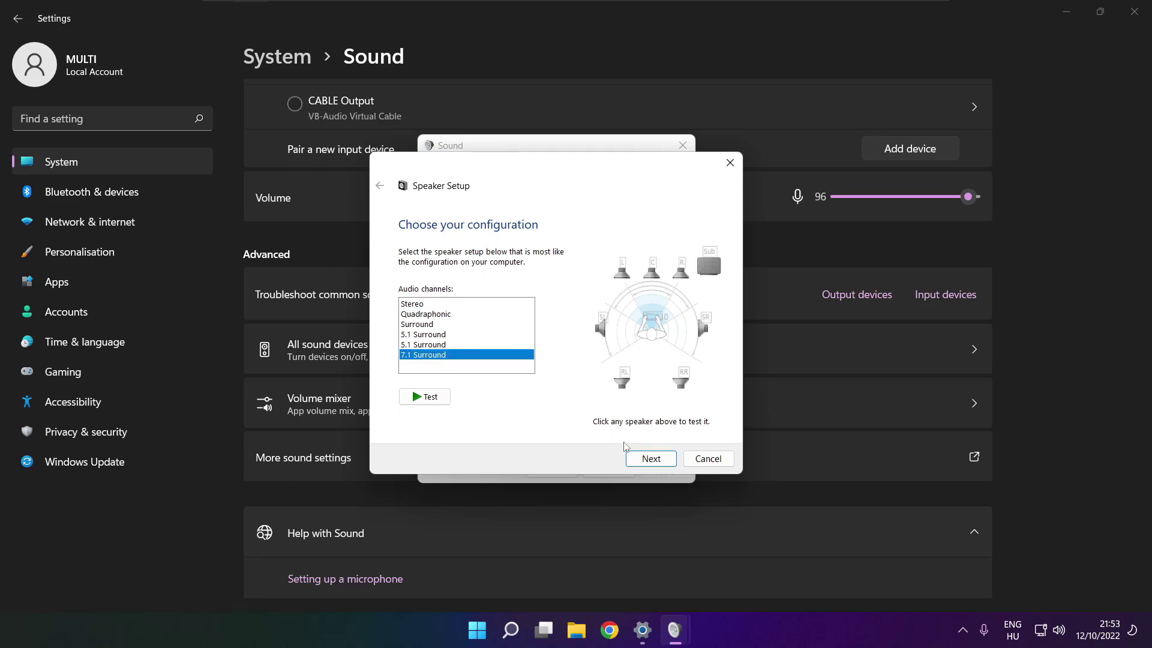
click(651, 458)
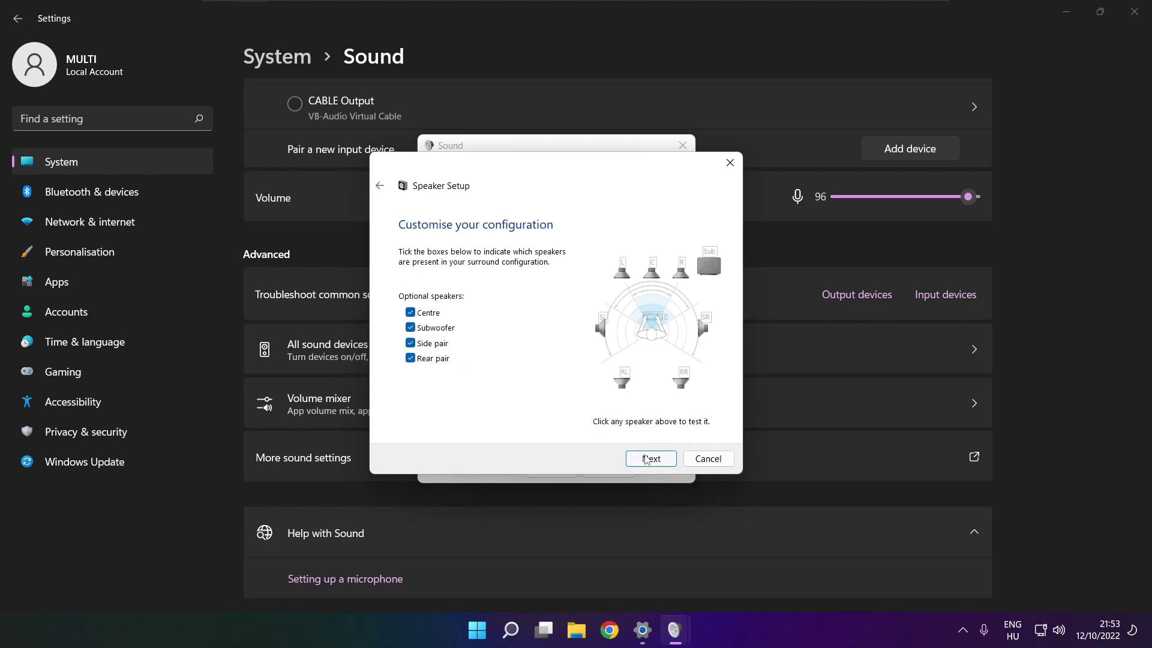
click(646, 459)
click(647, 460)
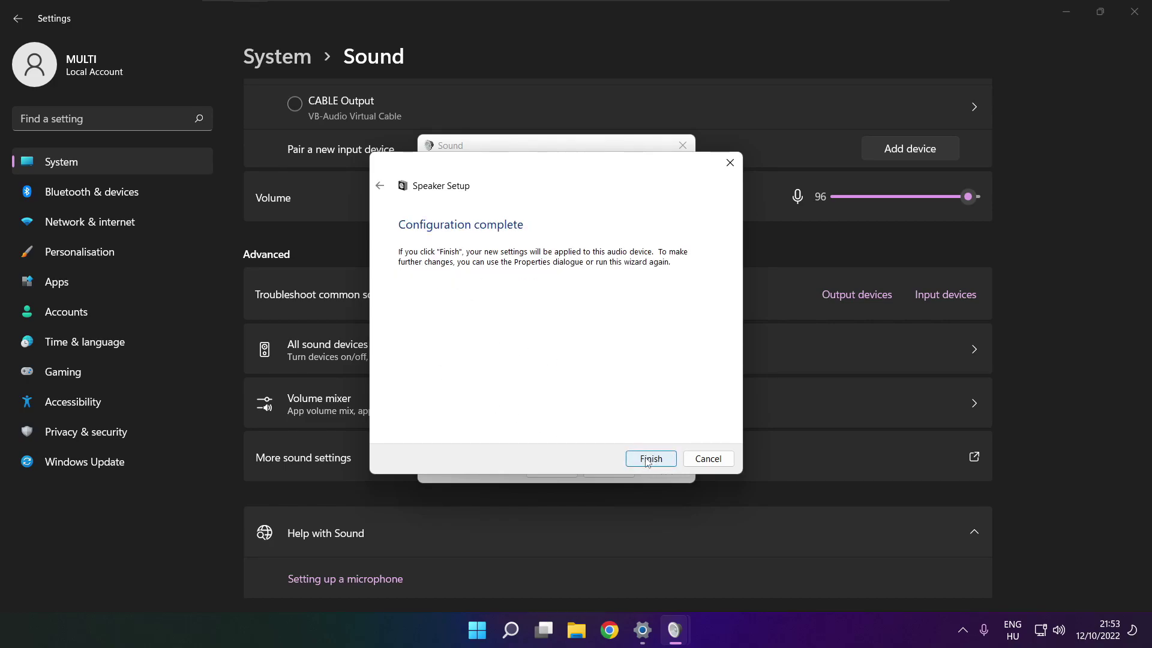
click(648, 460)
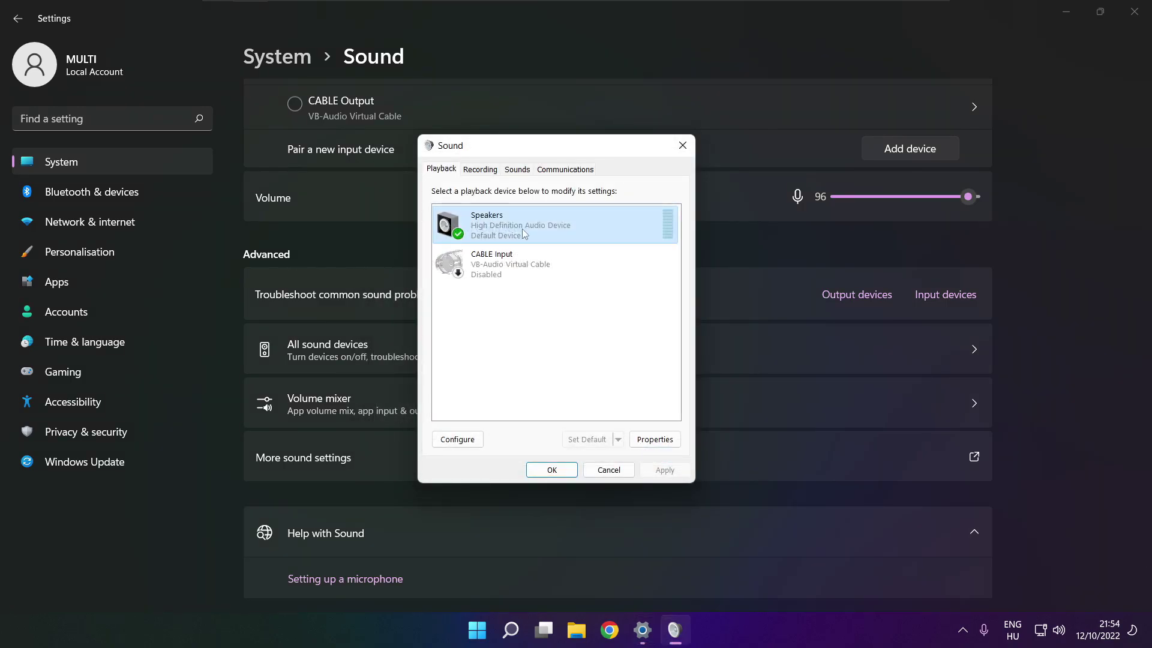
Turn off all audio enhancements in Speakers Properties and apply the change
click(655, 439)
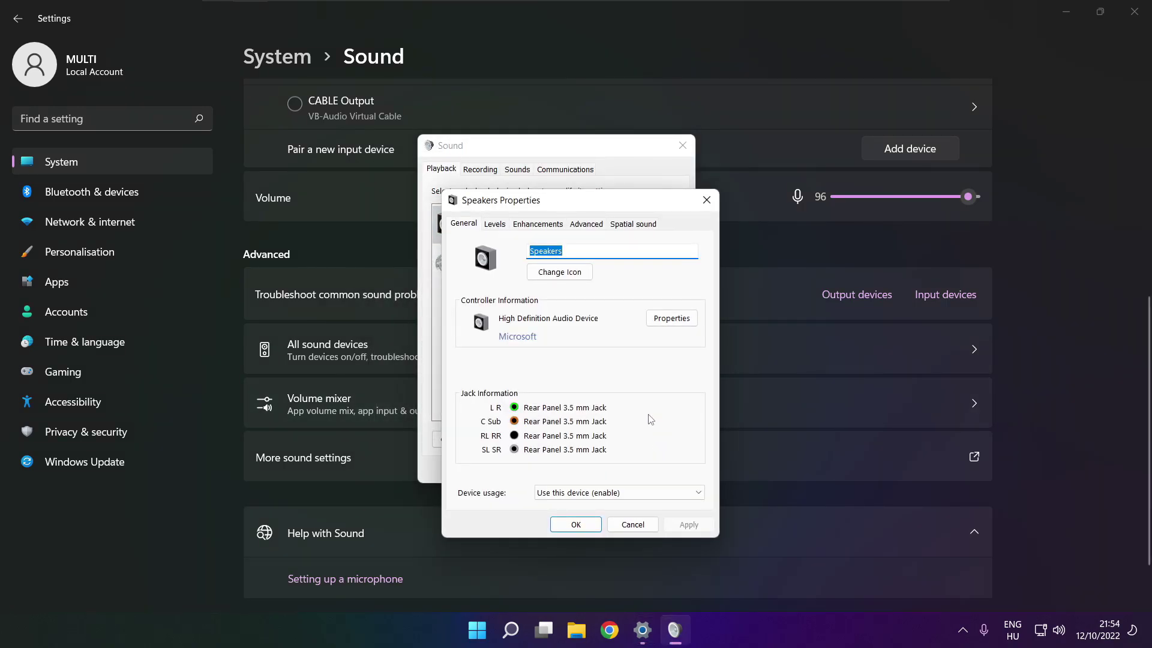
drag(540, 210, 517, 173)
click(476, 186)
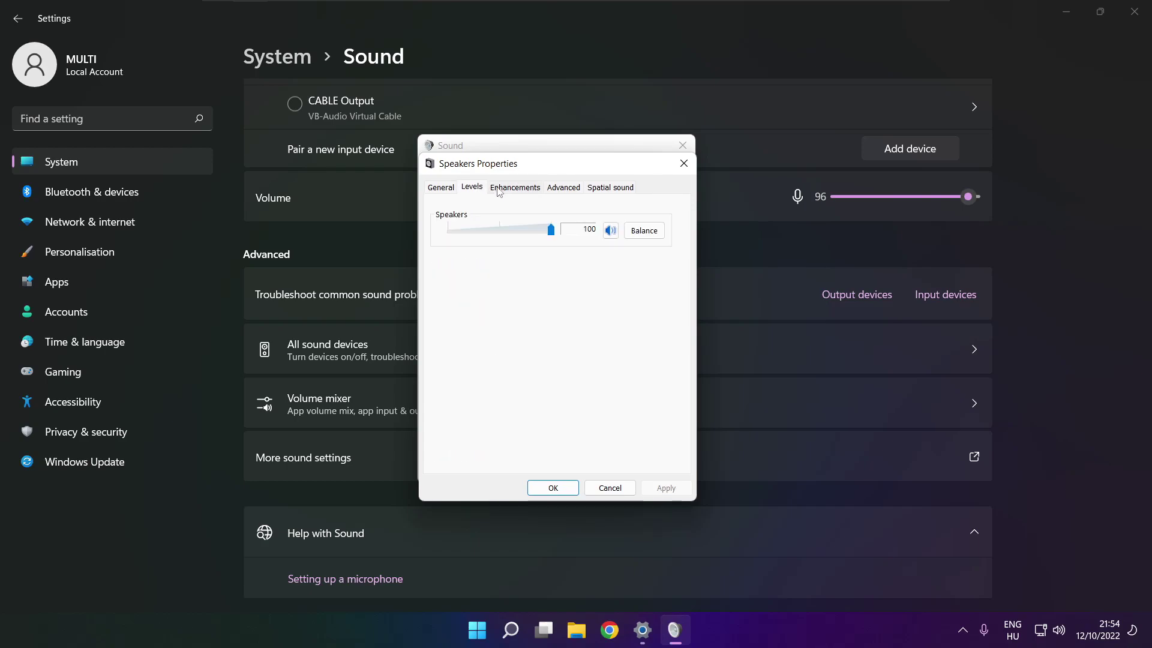
click(503, 188)
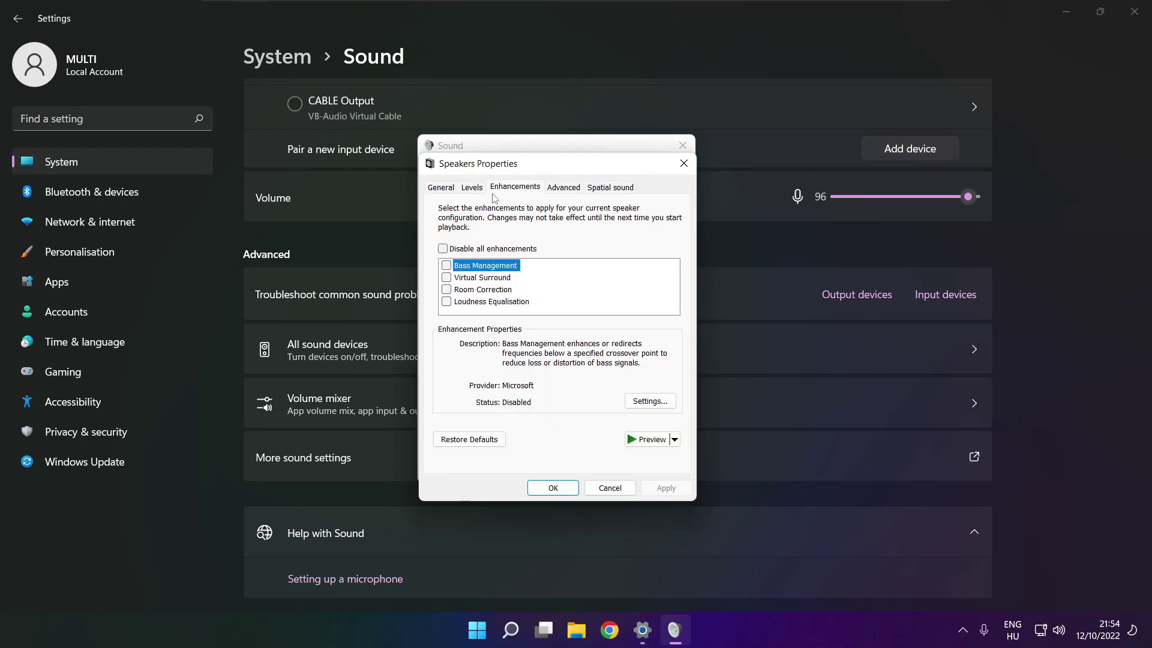
click(443, 249)
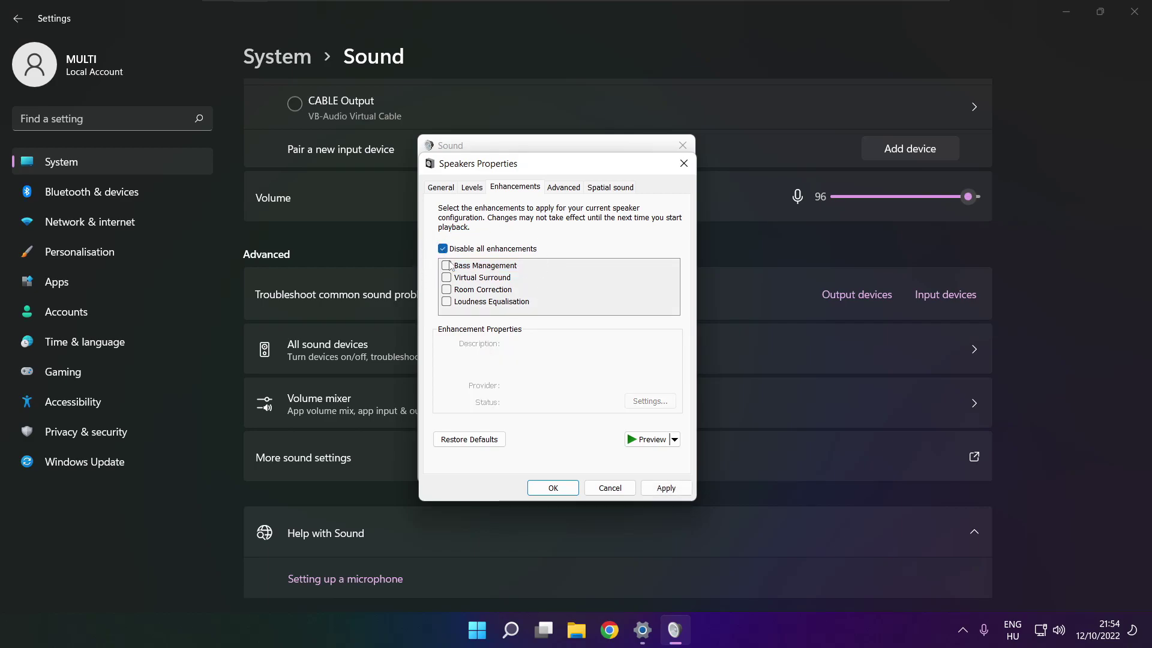
click(666, 488)
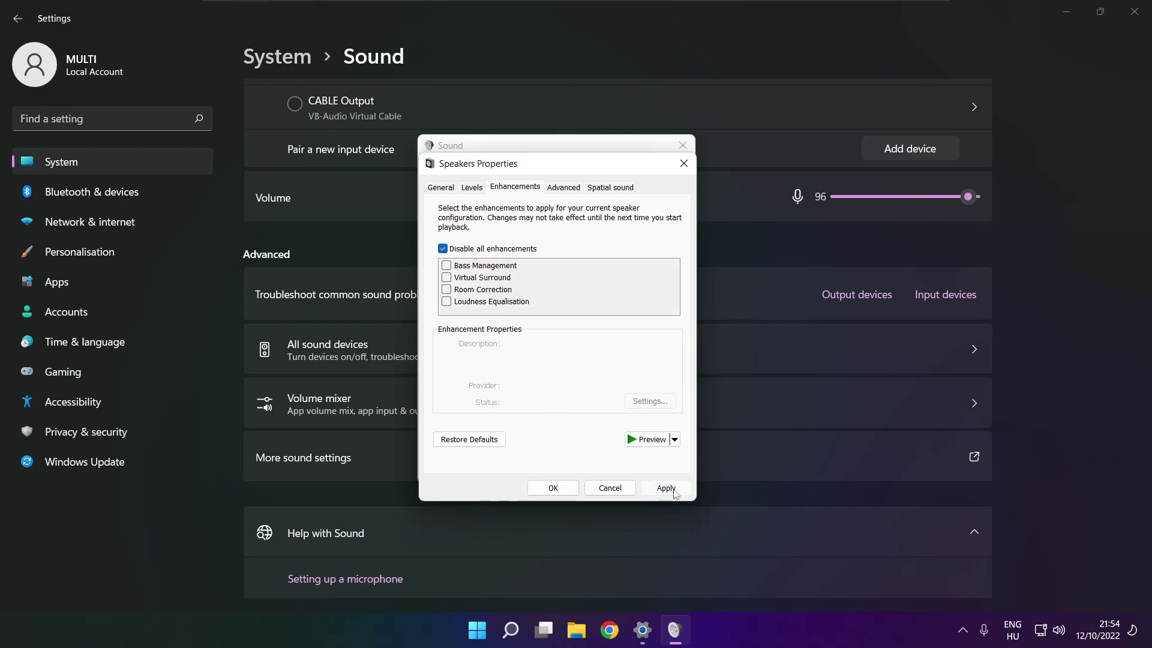
Keep the default format at 16 bit, 48000 Hz (DVD Quality) and close both sound dialogs
click(562, 187)
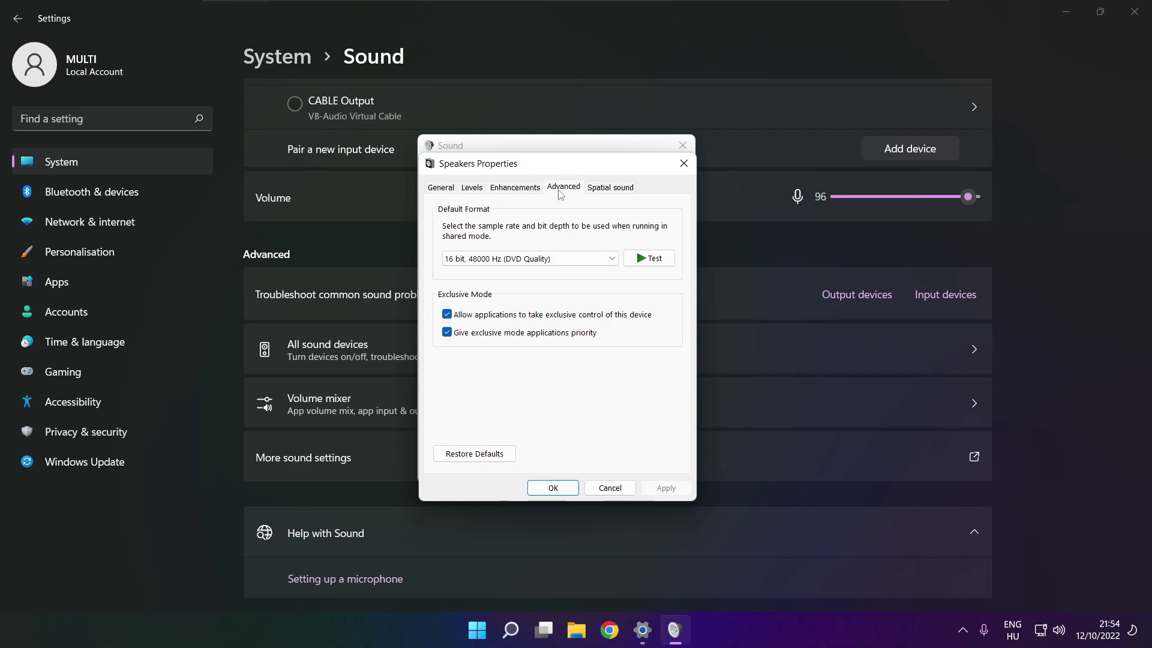
click(611, 260)
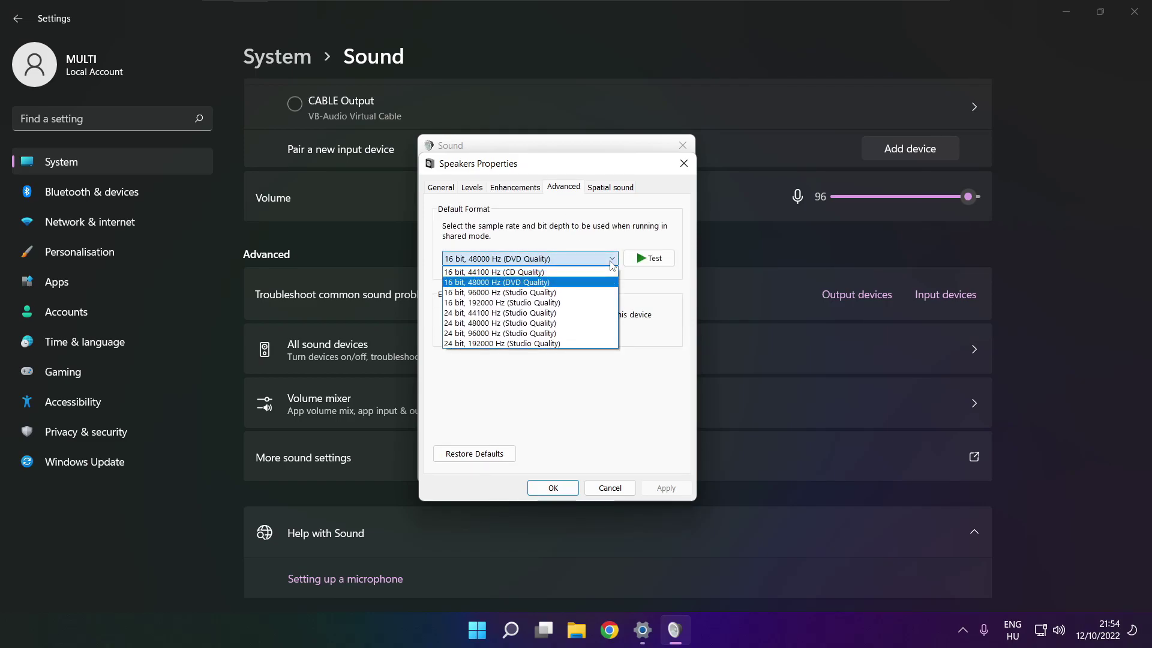
click(594, 287)
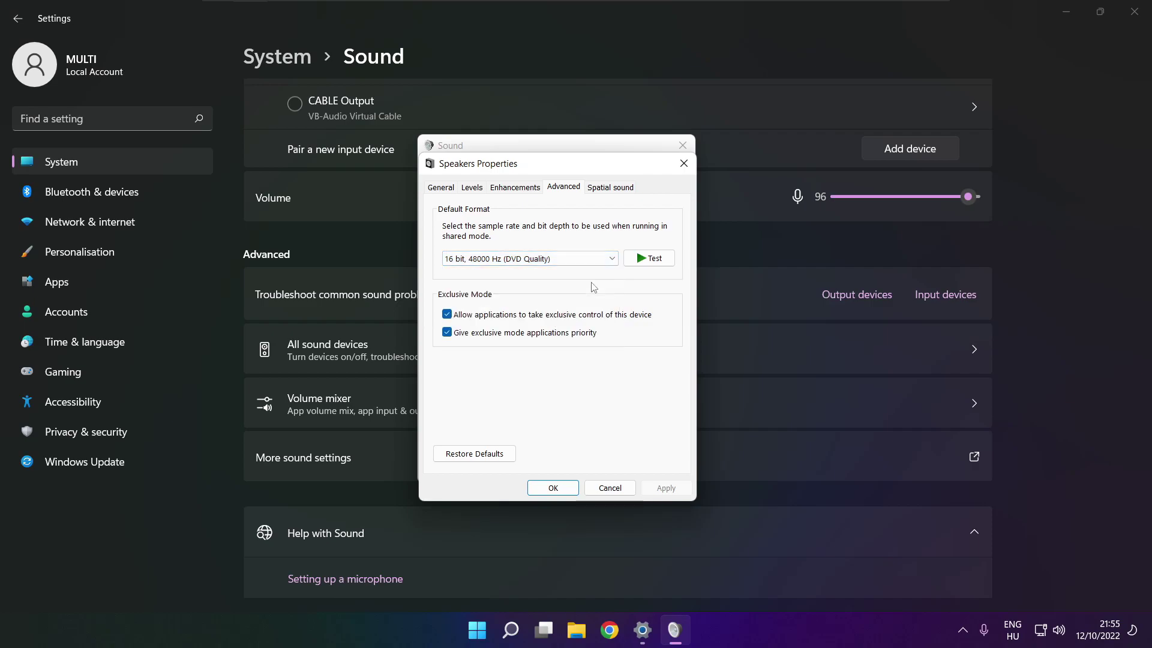
click(553, 487)
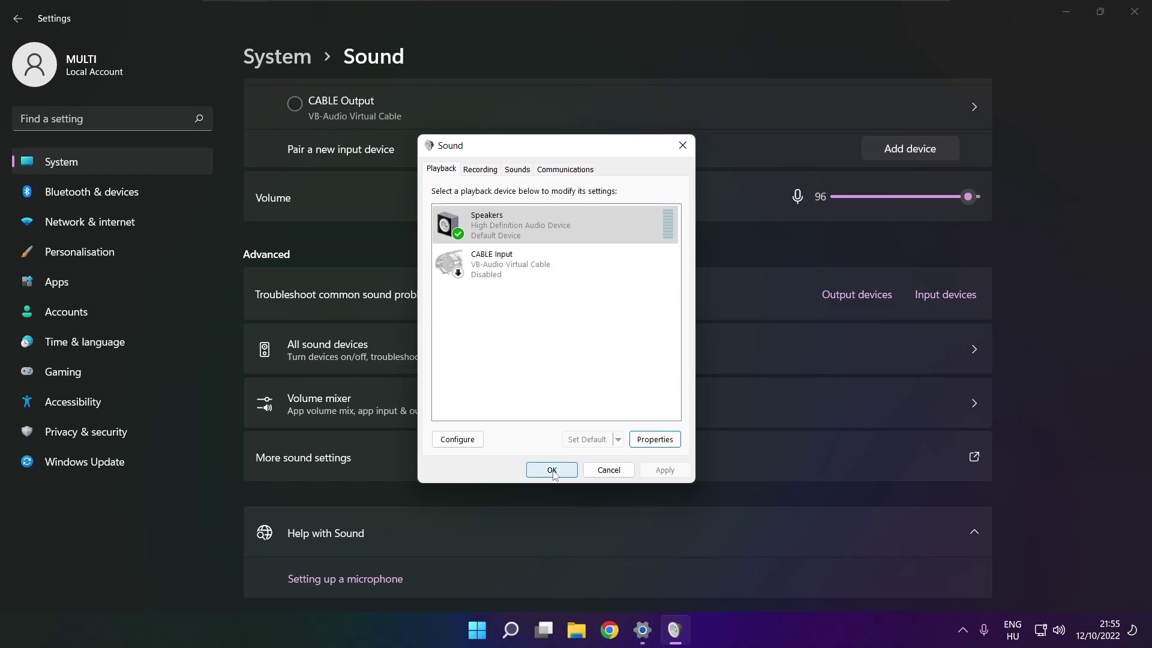
click(551, 469)
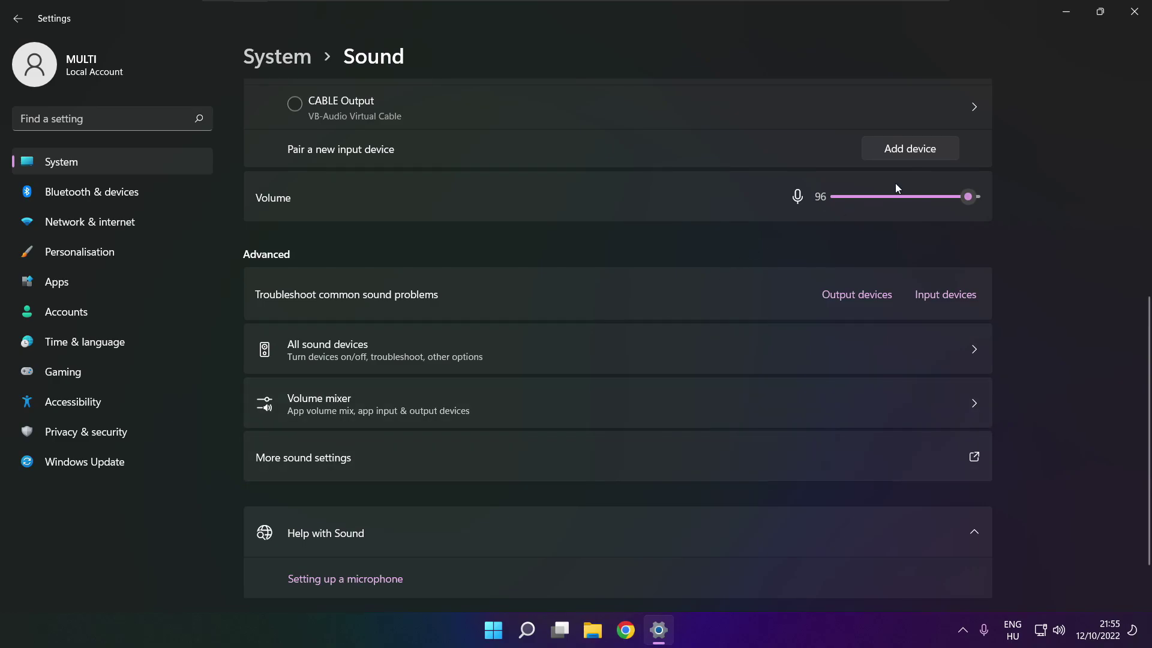
Close Settings, search Start for 'device manager', and open Device Manager
click(1134, 11)
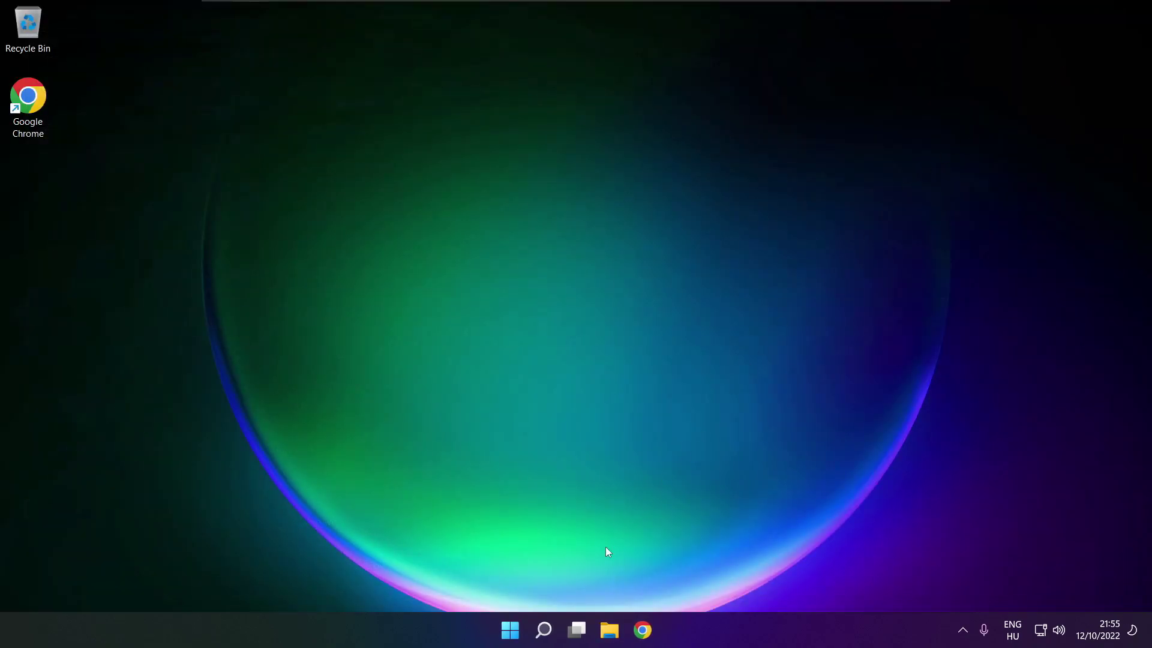
click(509, 630)
click(760, 579)
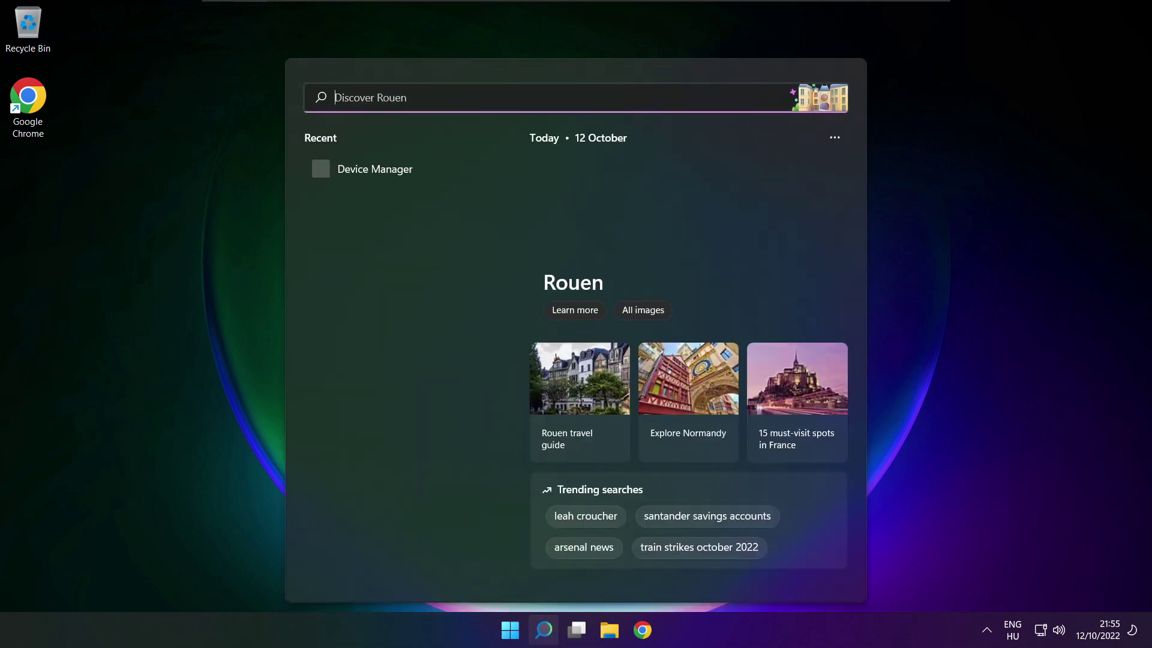
text(device manager)
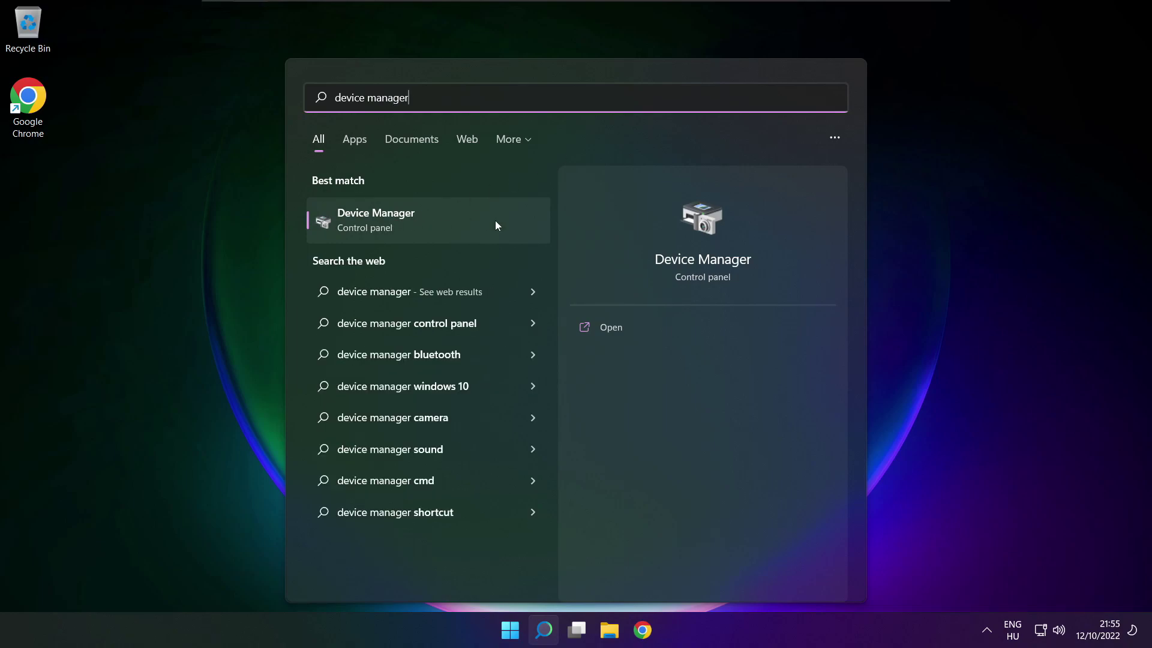
click(444, 221)
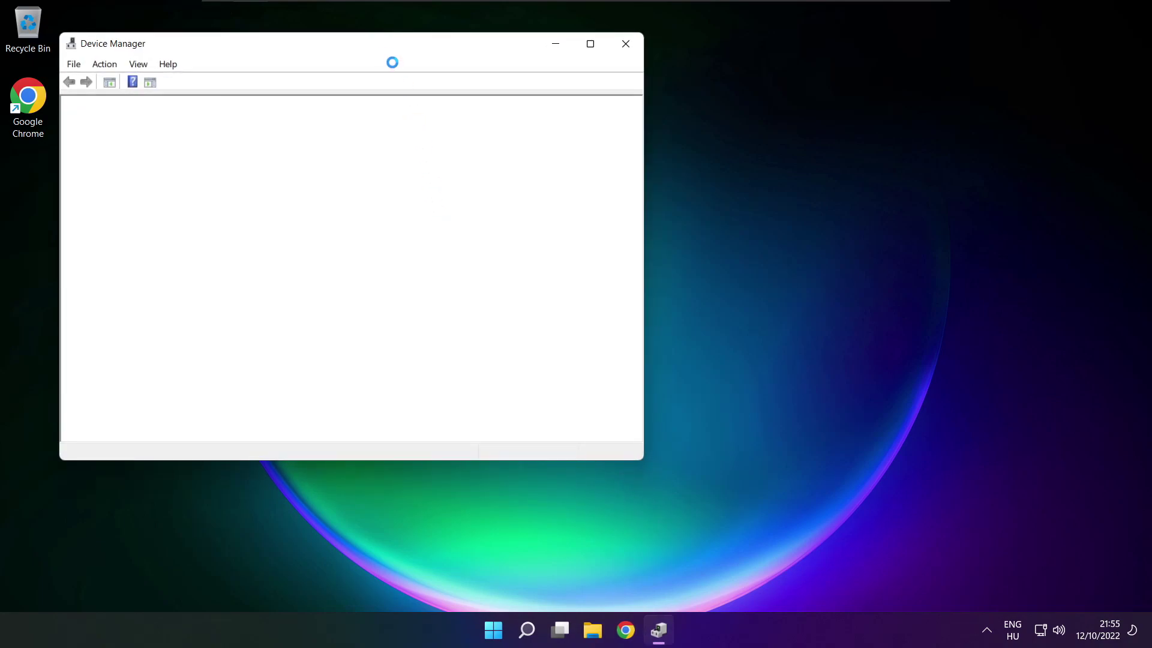
Expand Sound, video and game controllers and choose Update driver for the High Definition Audio Device
drag(361, 47, 603, 108)
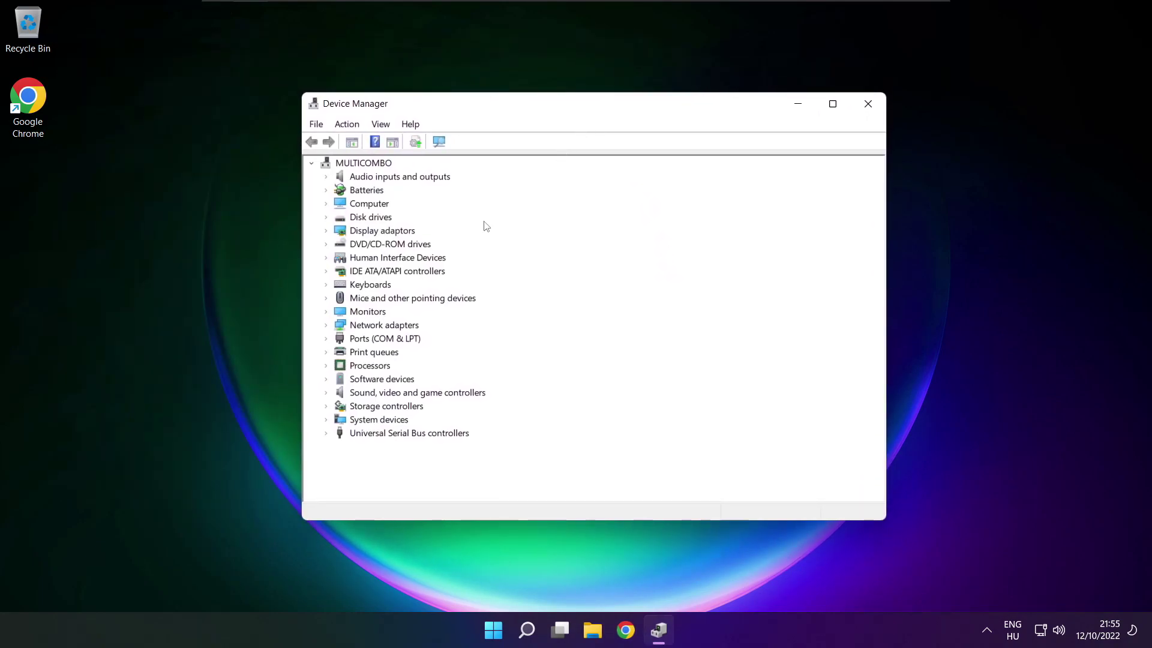
click(336, 394)
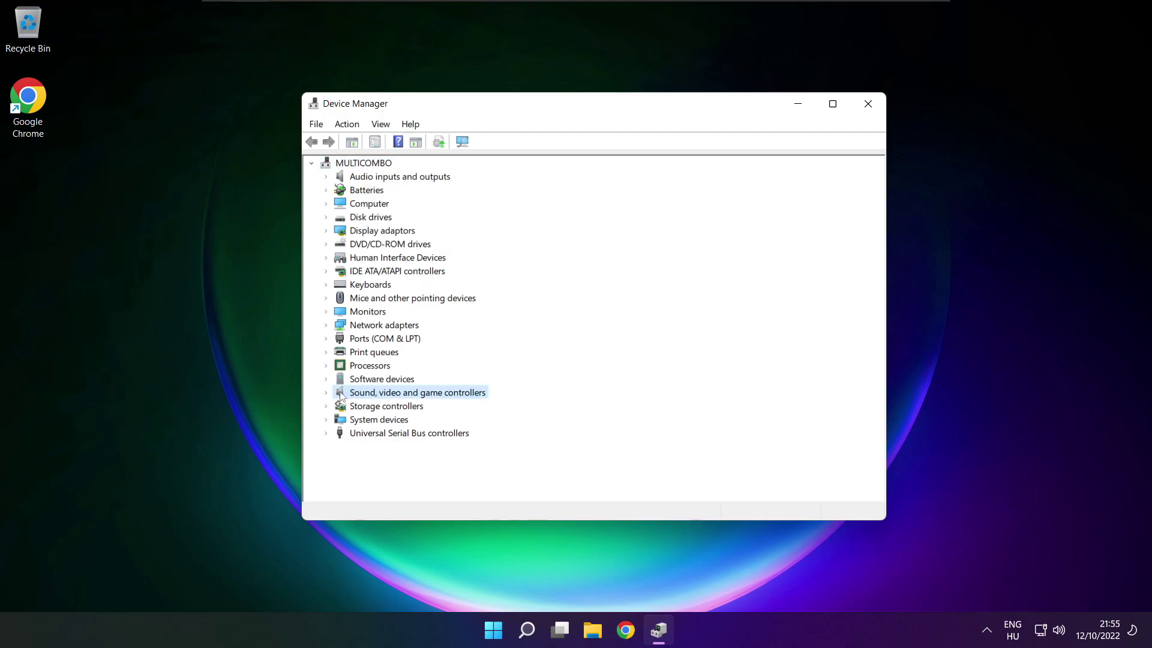
click(328, 392)
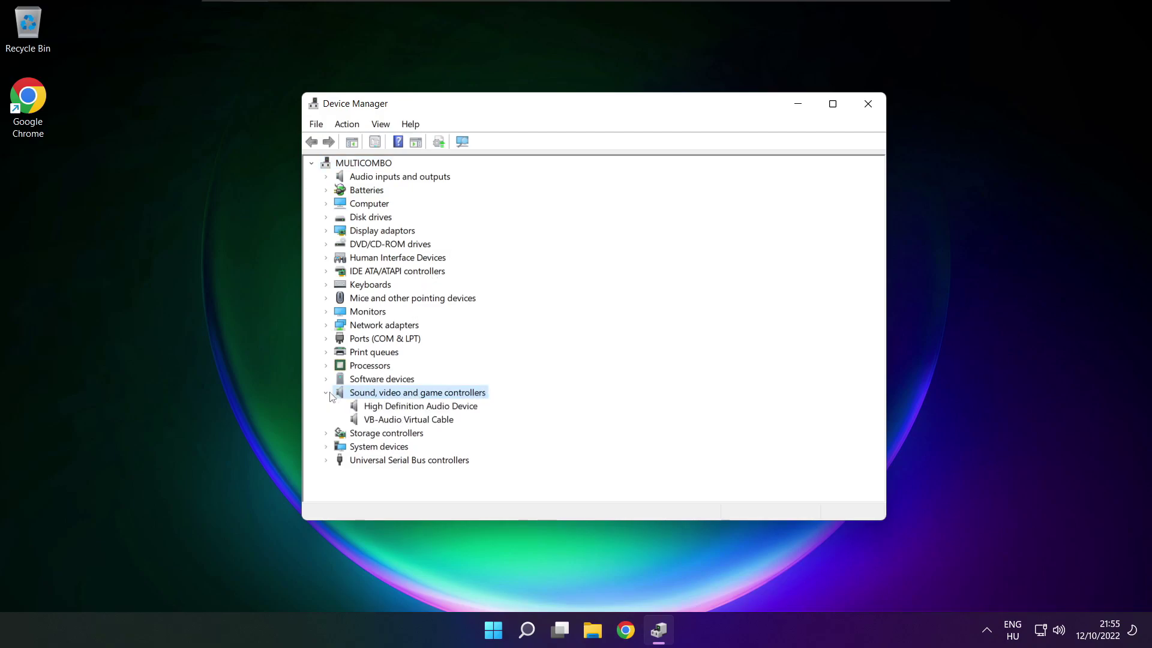
click(354, 408)
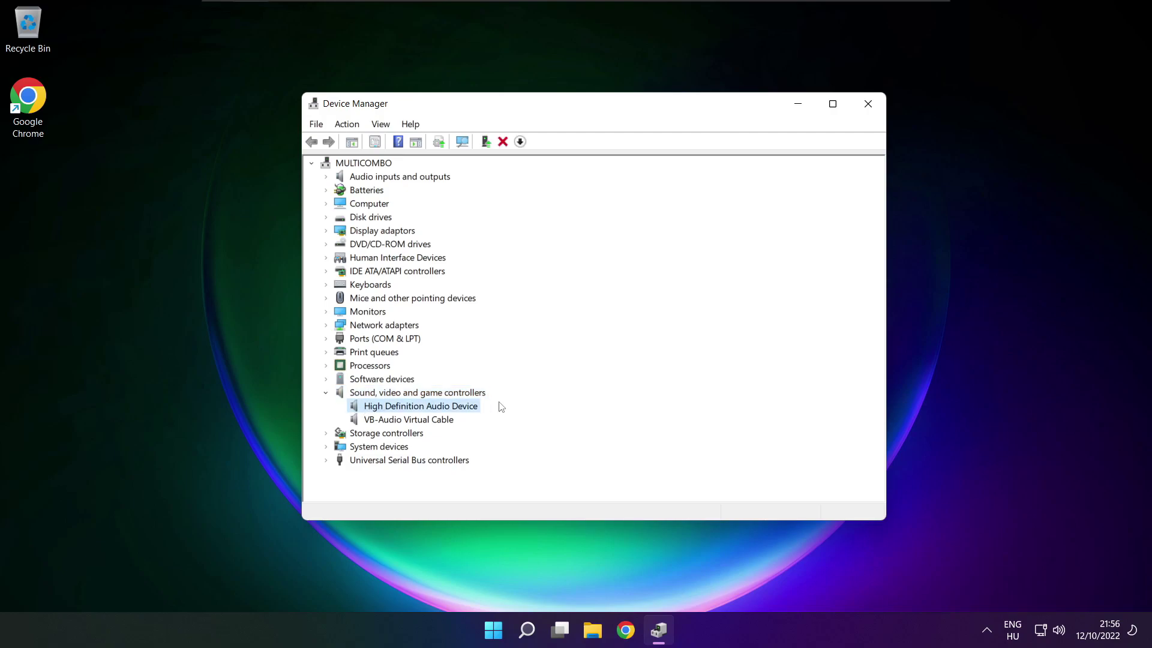
right_click(409, 405)
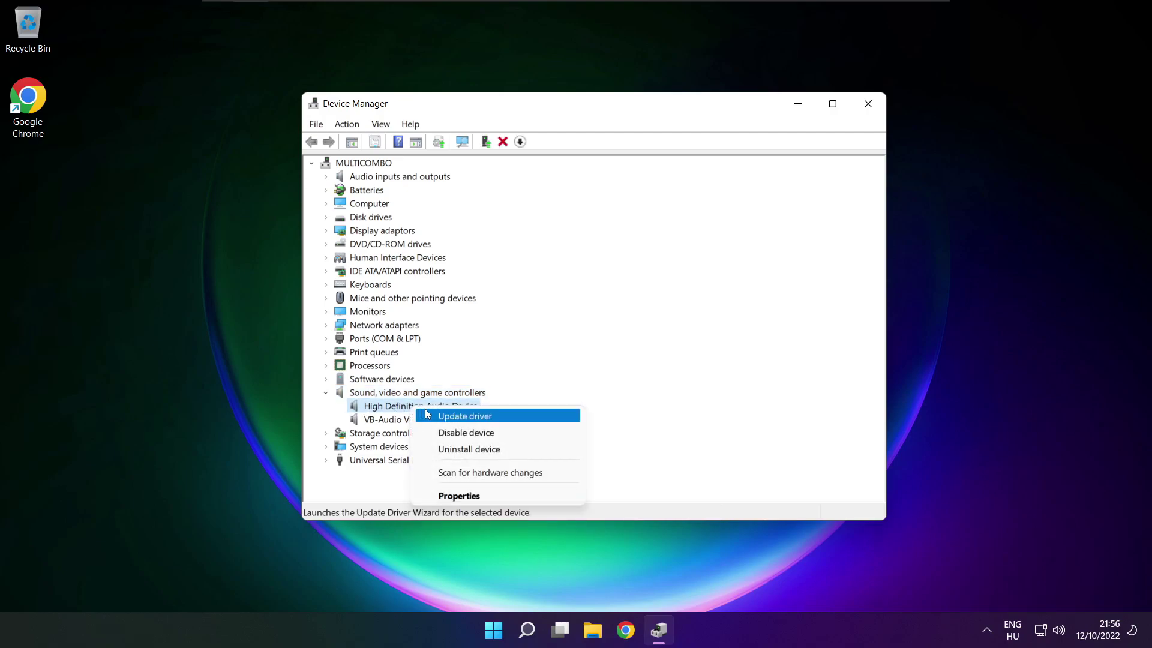
click(521, 420)
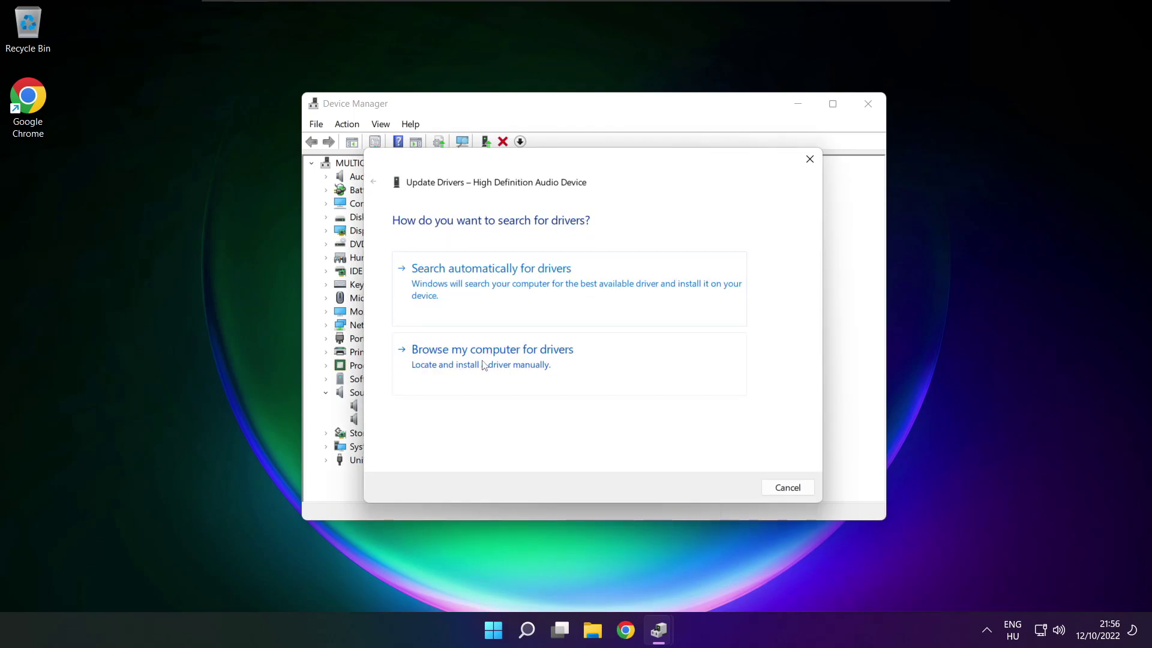
Reinstall the High Definition Audio Device driver from the compatible driver list, confirming the warning
click(520, 364)
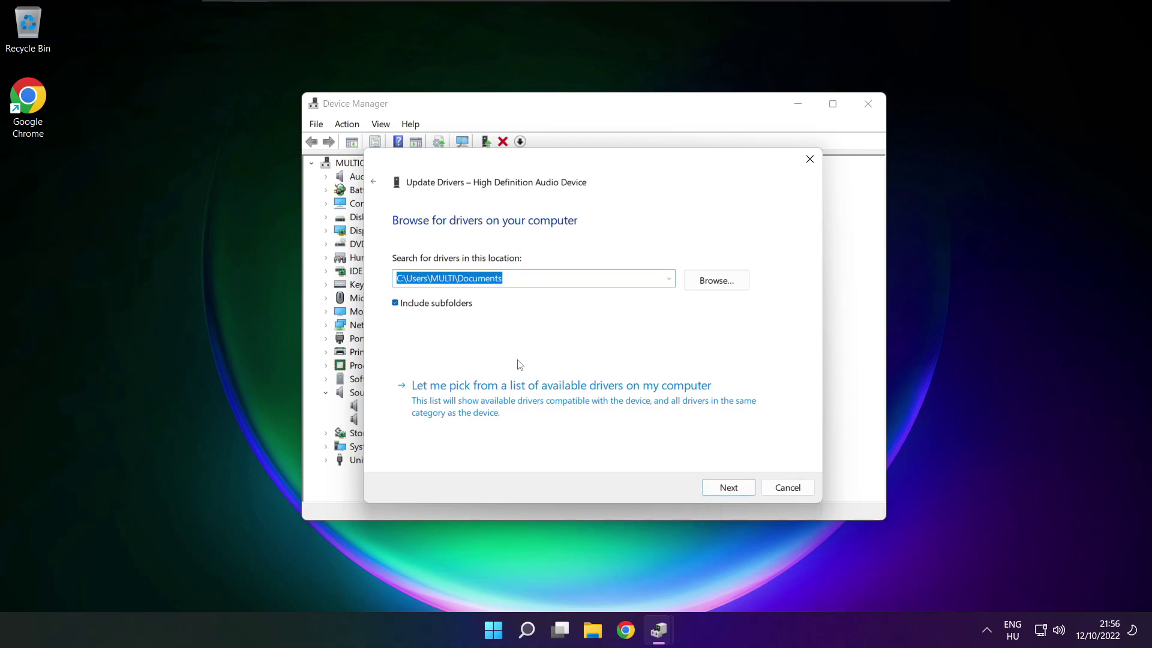
click(566, 409)
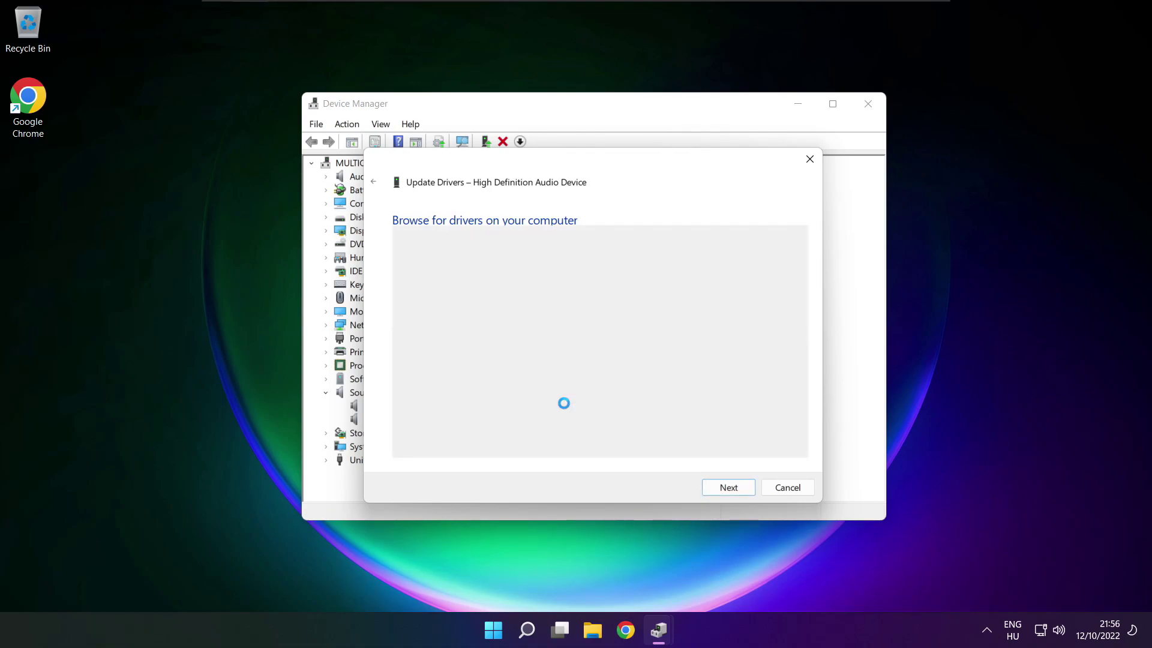
click(451, 355)
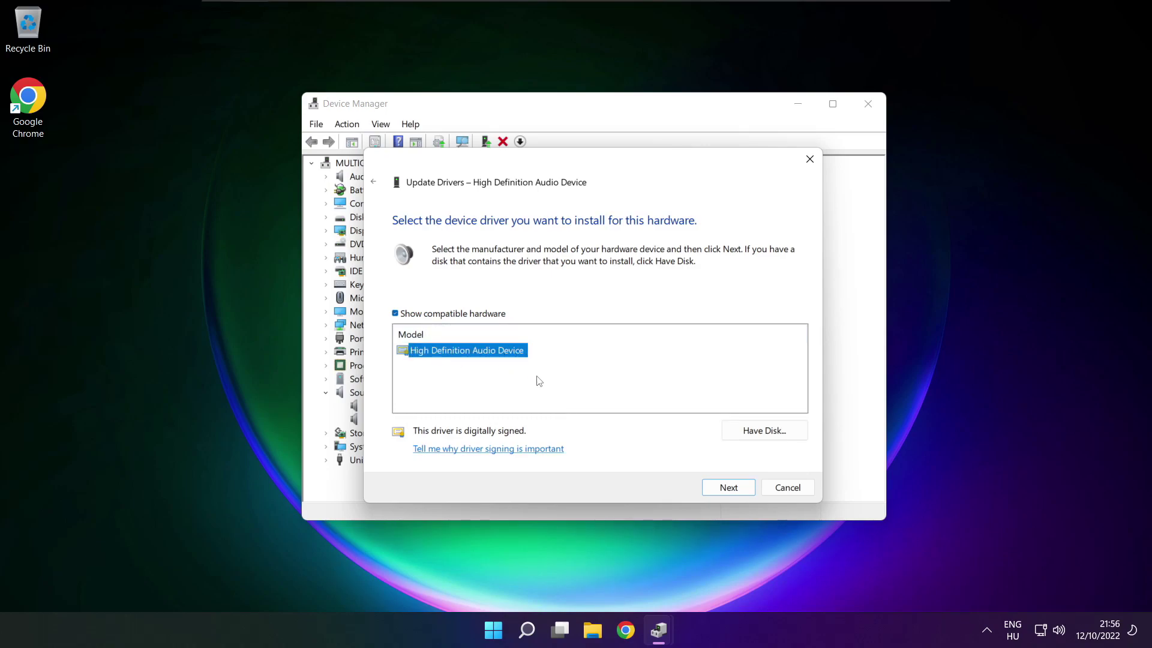
click(729, 488)
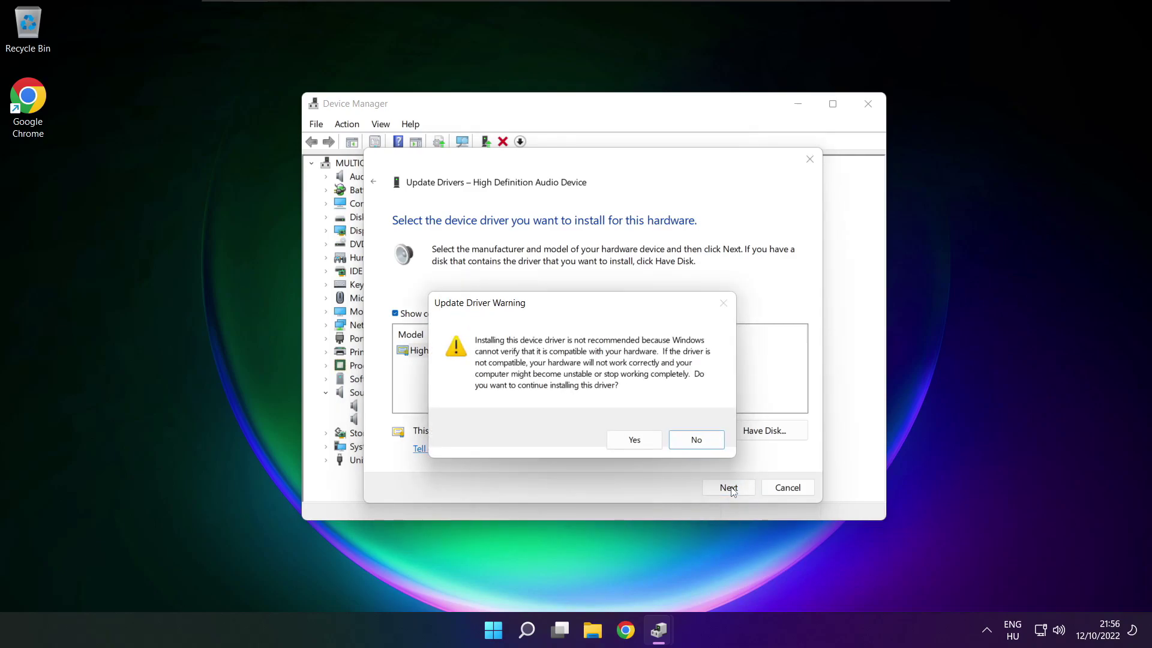
click(636, 440)
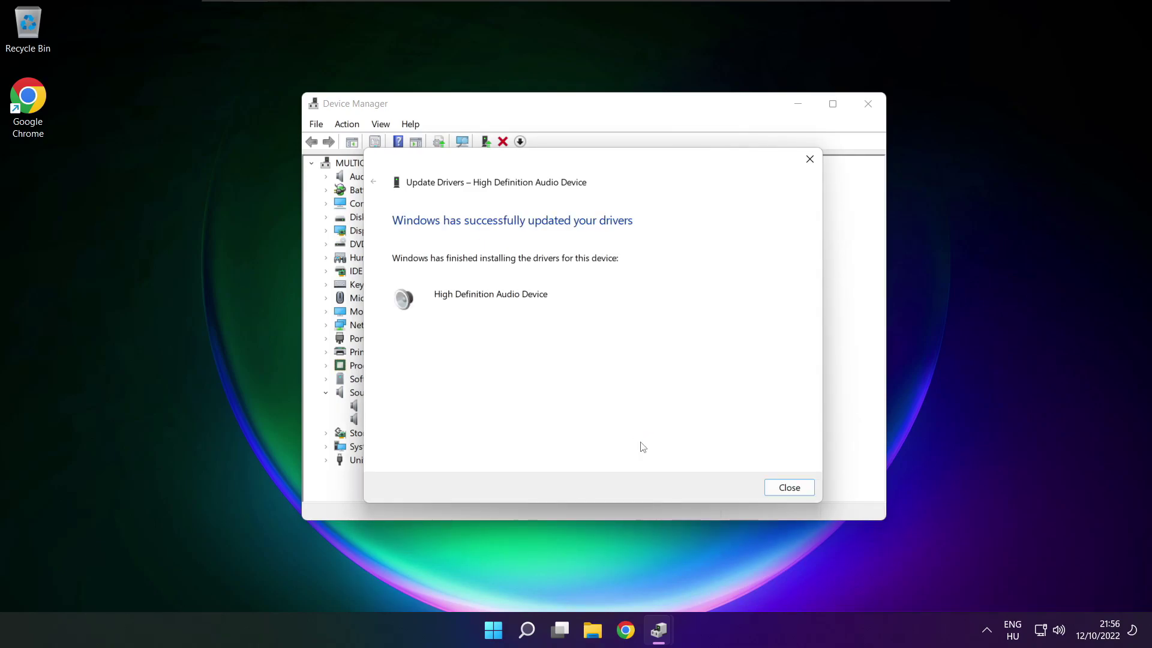
click(796, 491)
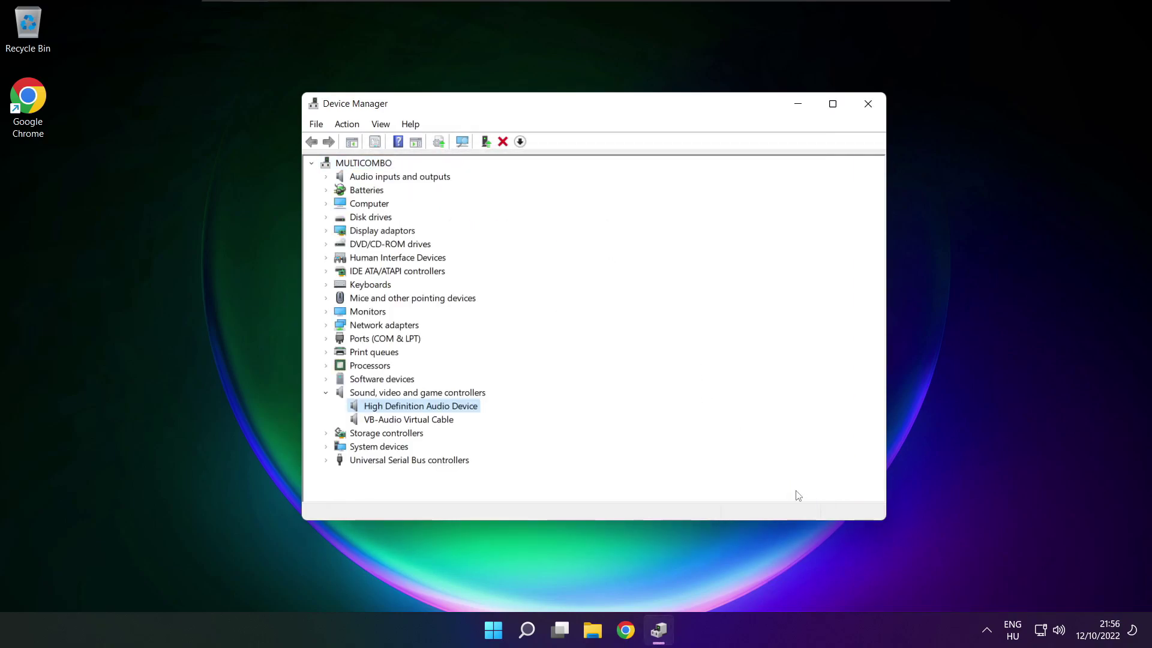
Close Device Manager and bring up the Start menu's power options without restarting
click(870, 104)
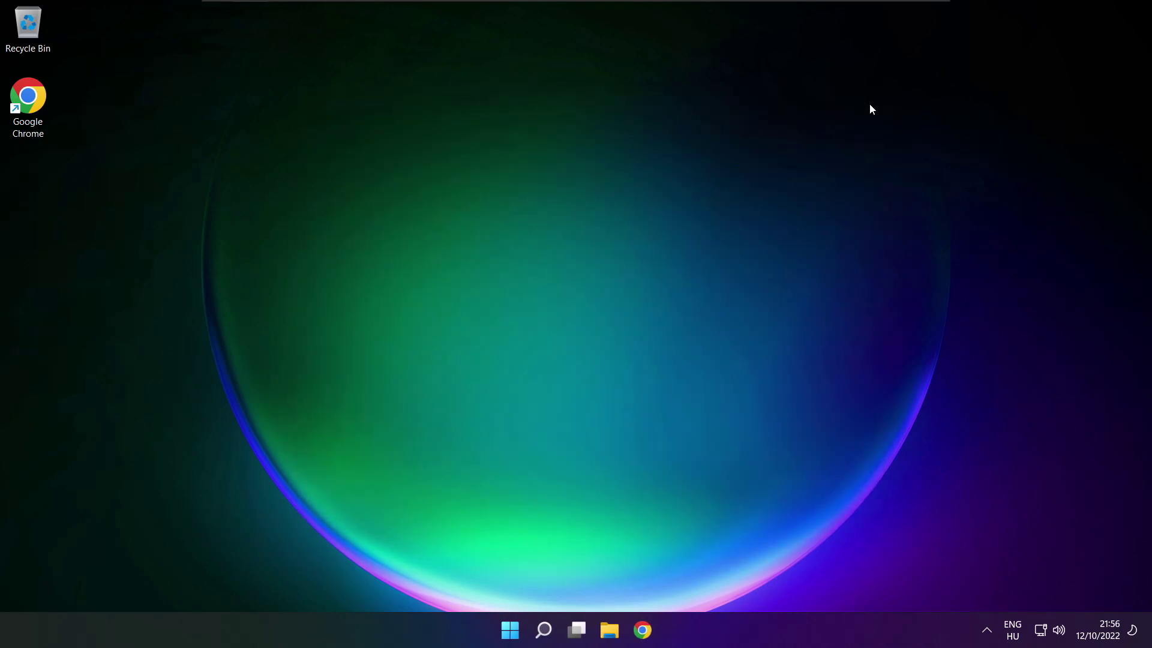
click(510, 630)
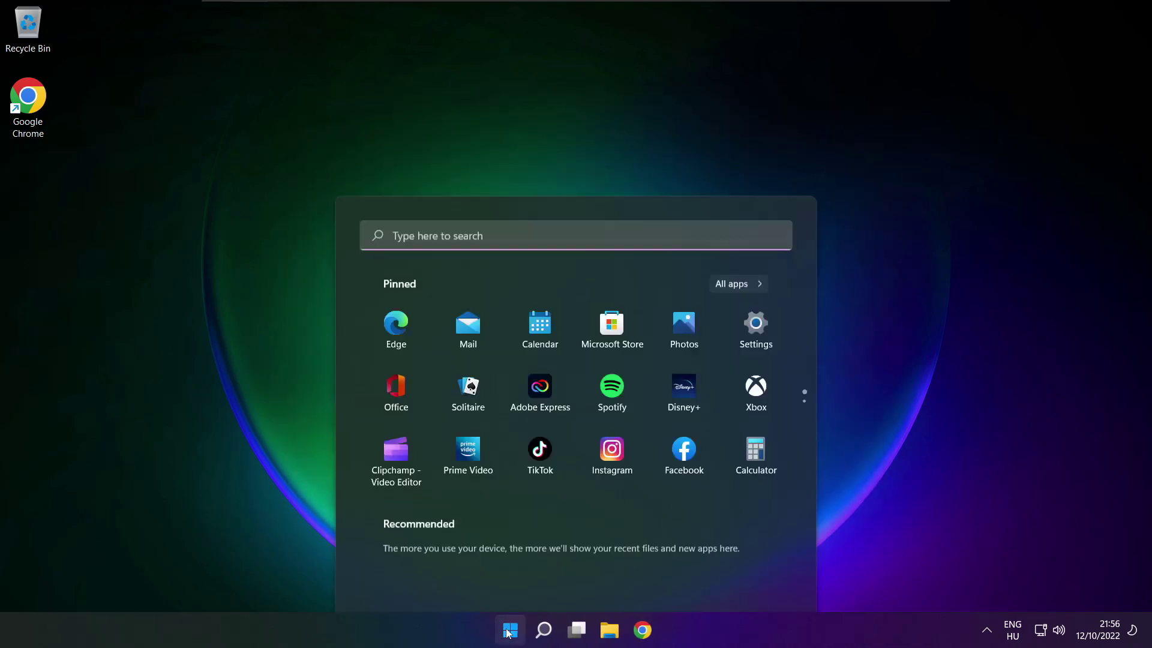
click(762, 578)
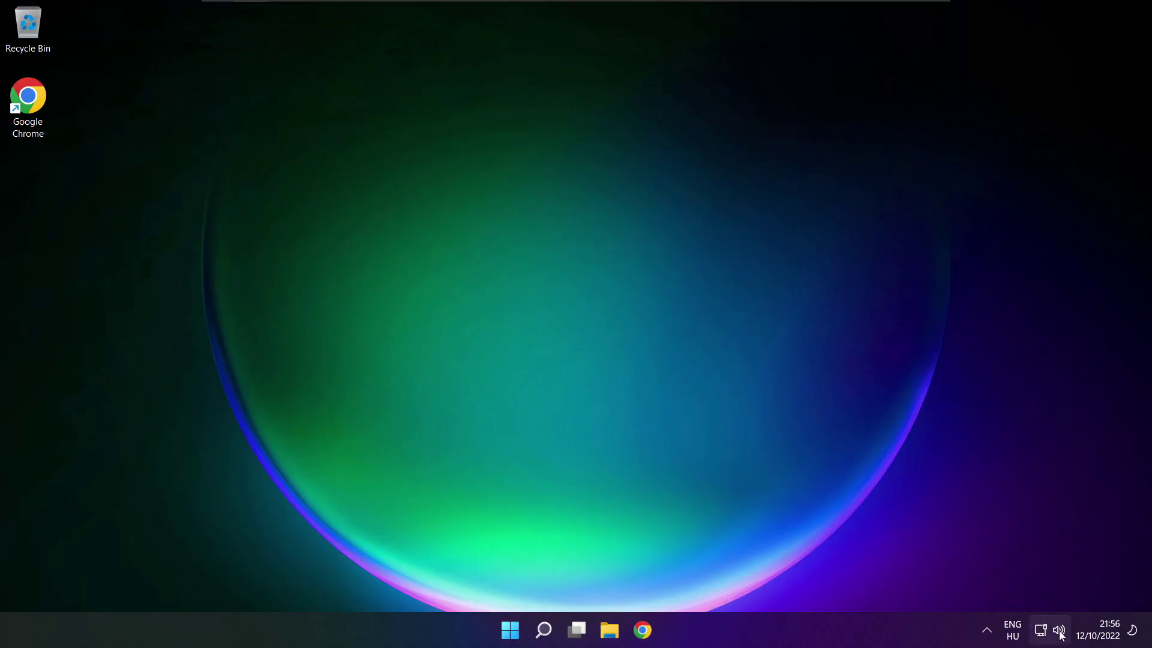
Reopen Sound settings from the taskbar speaker icon and scroll down to the Advanced section
right_click(1060, 635)
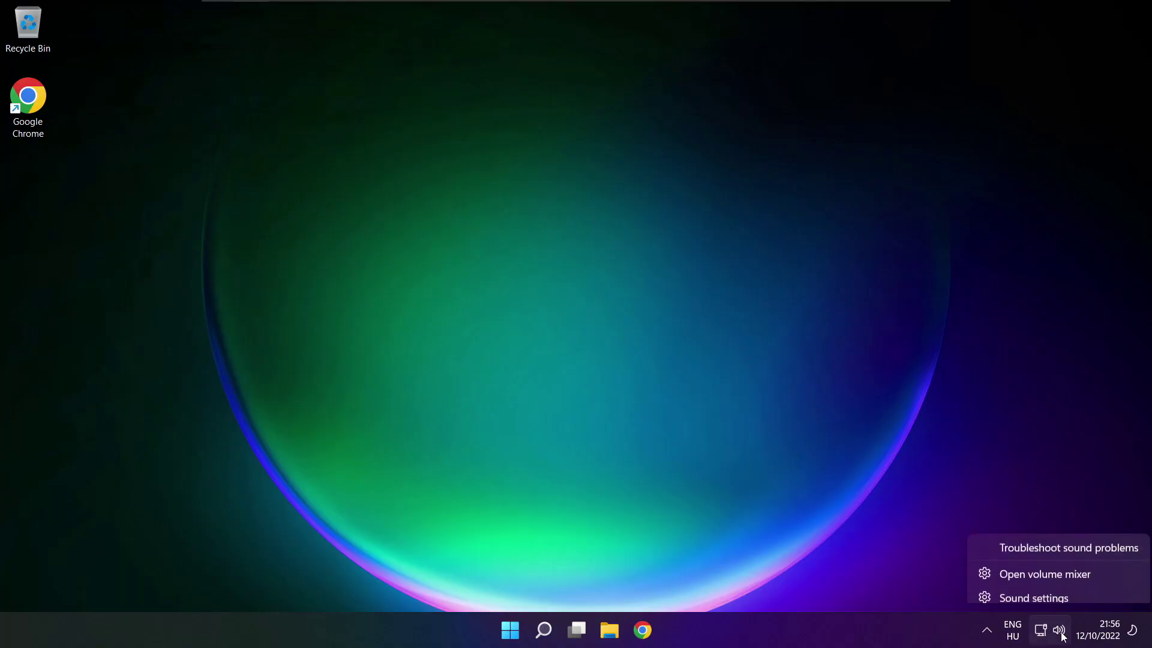
click(1076, 591)
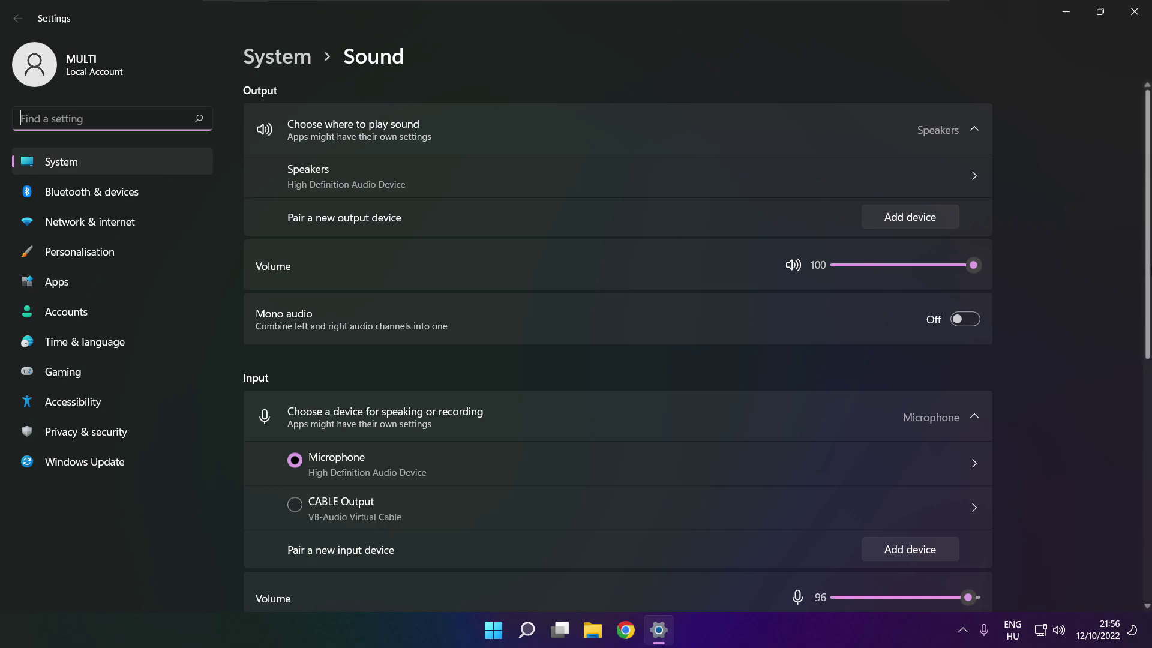
scroll(617, 346, down, 6)
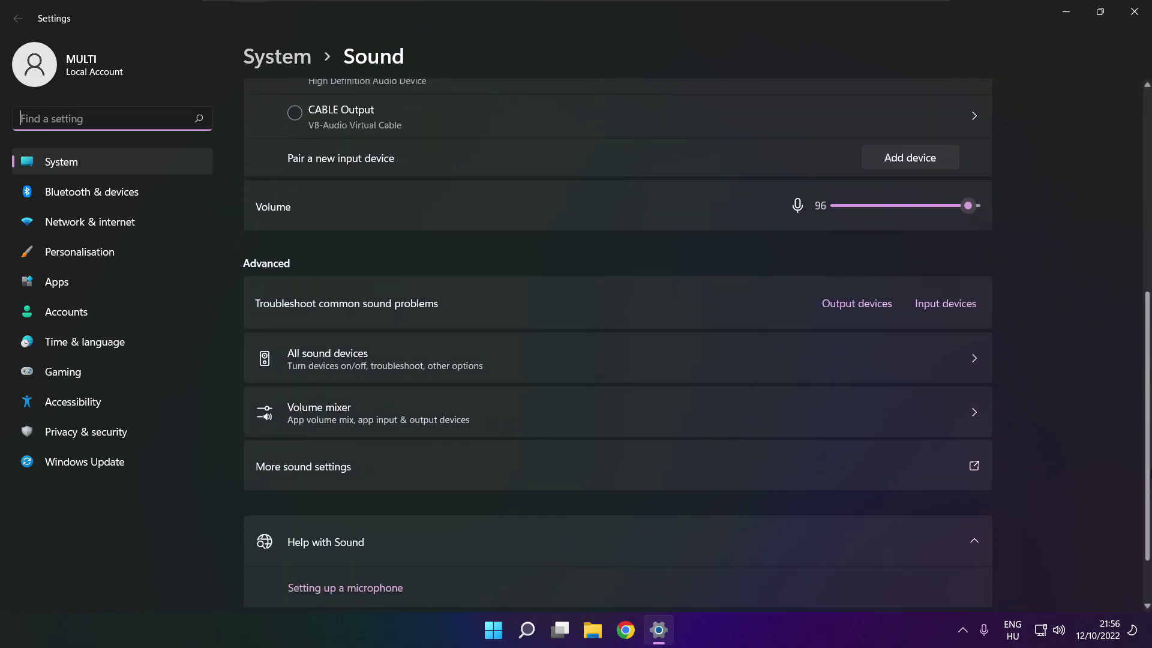
scroll(617, 346, down, 1)
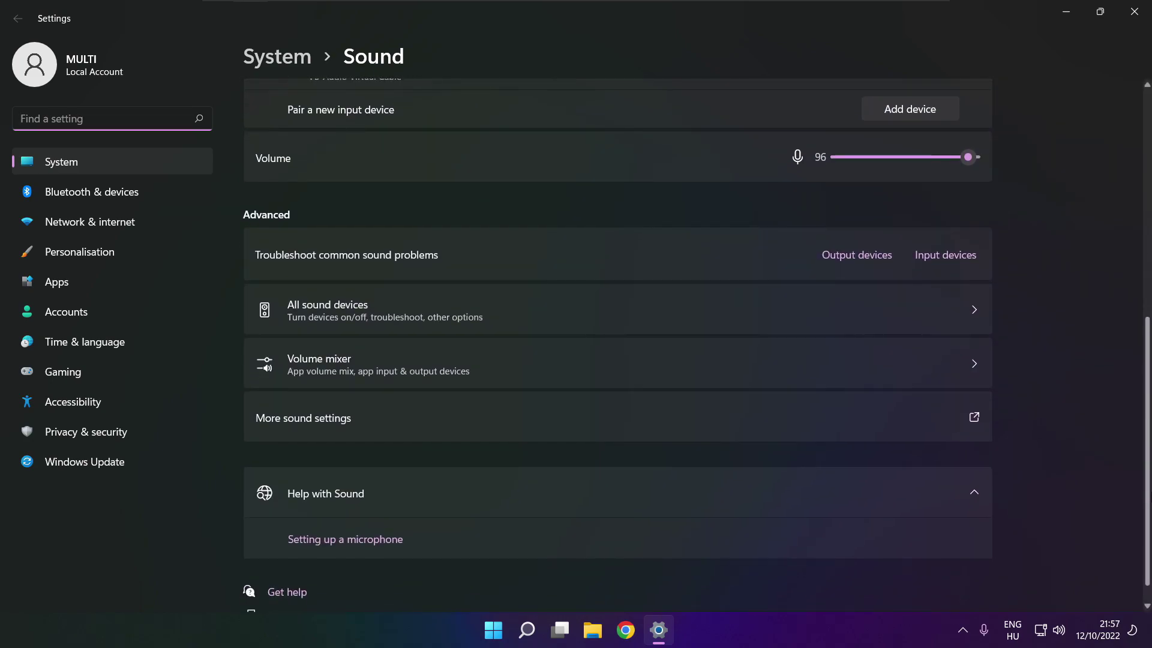
scroll(618, 346, down, 1)
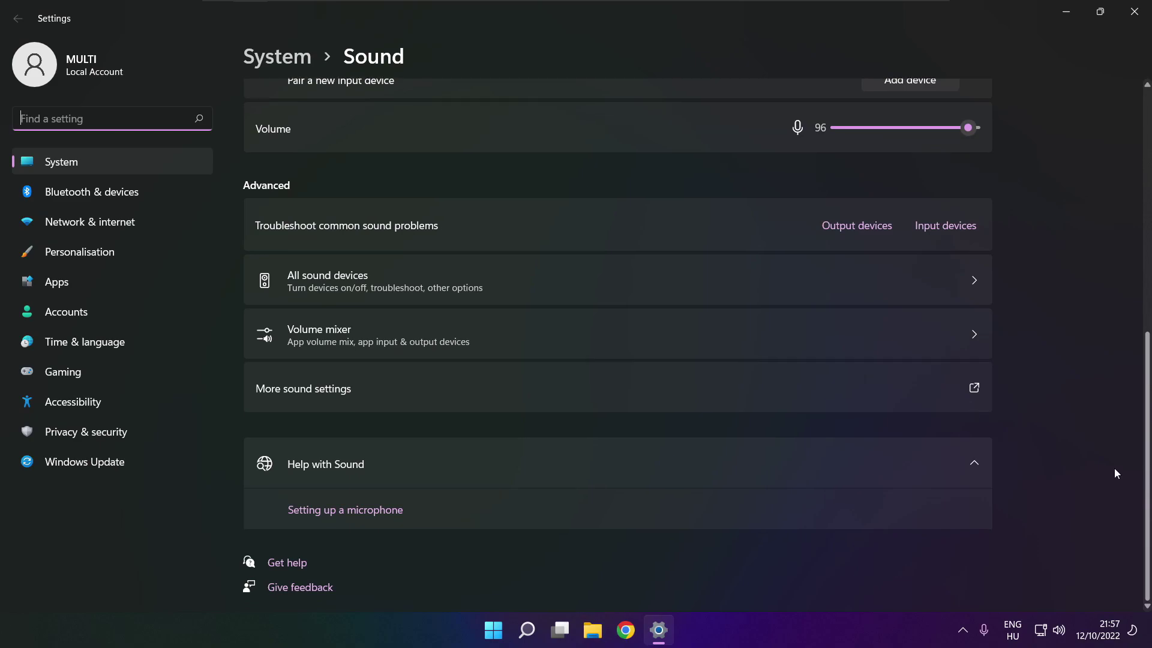